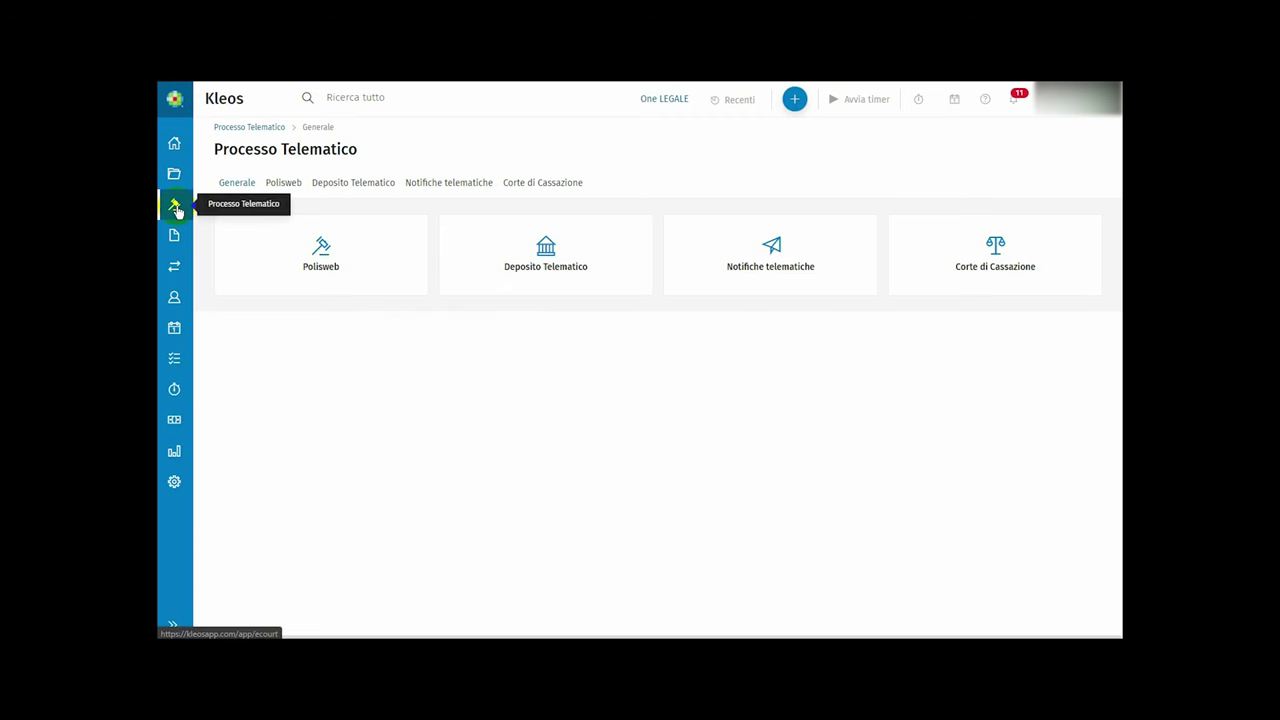
Create a new Deposito Telematico for the case file found by searching for a party's surname
left_click(176, 208)
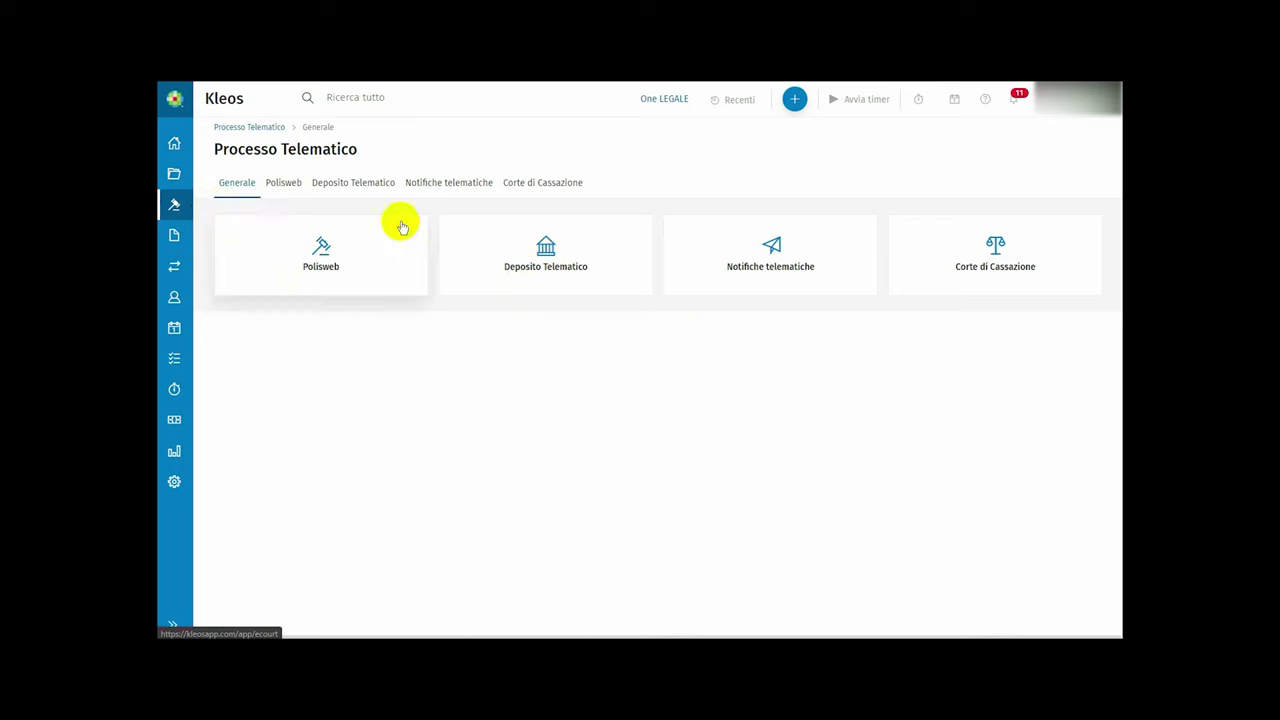
left_click(528, 256)
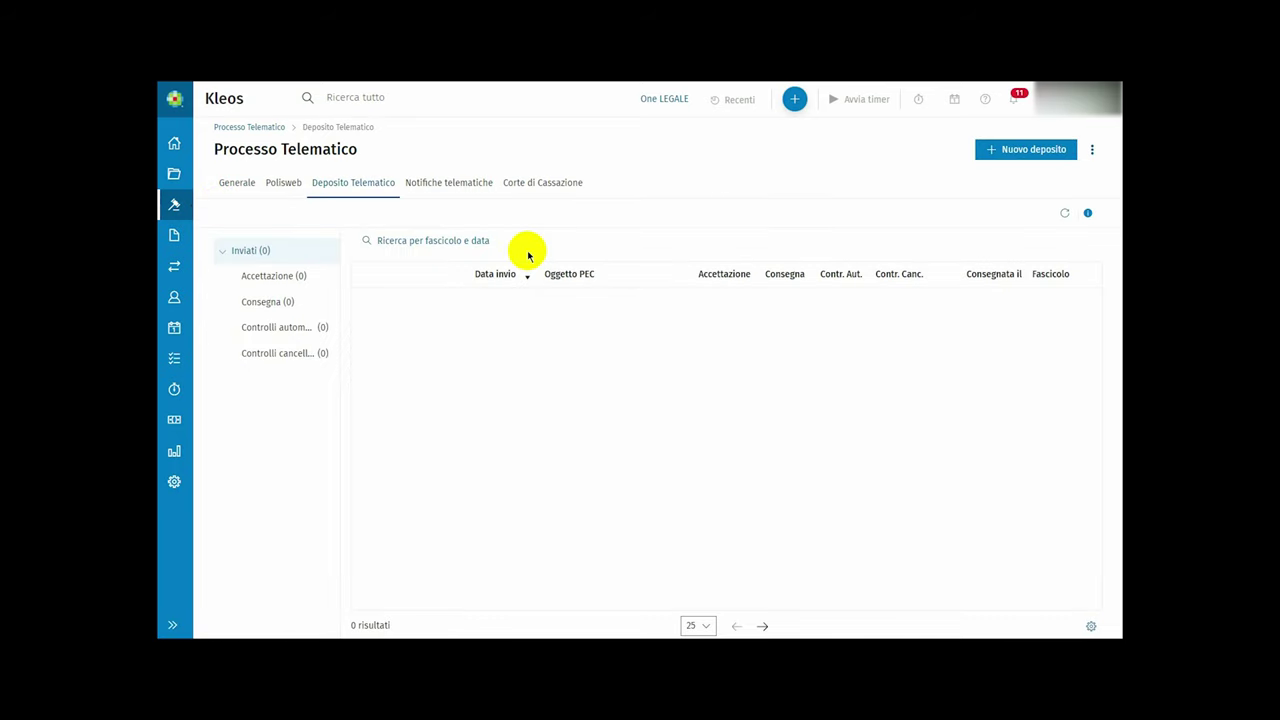
left_click(1018, 153)
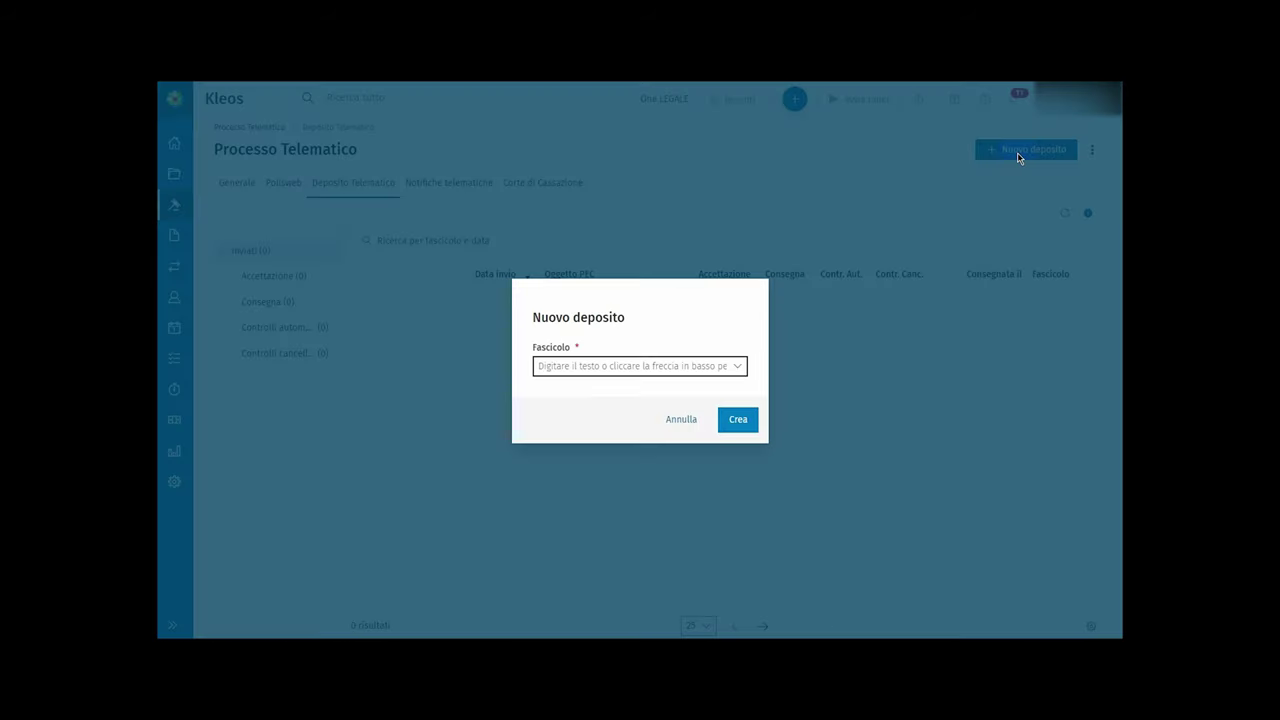
left_click(538, 368)
type("rossi")
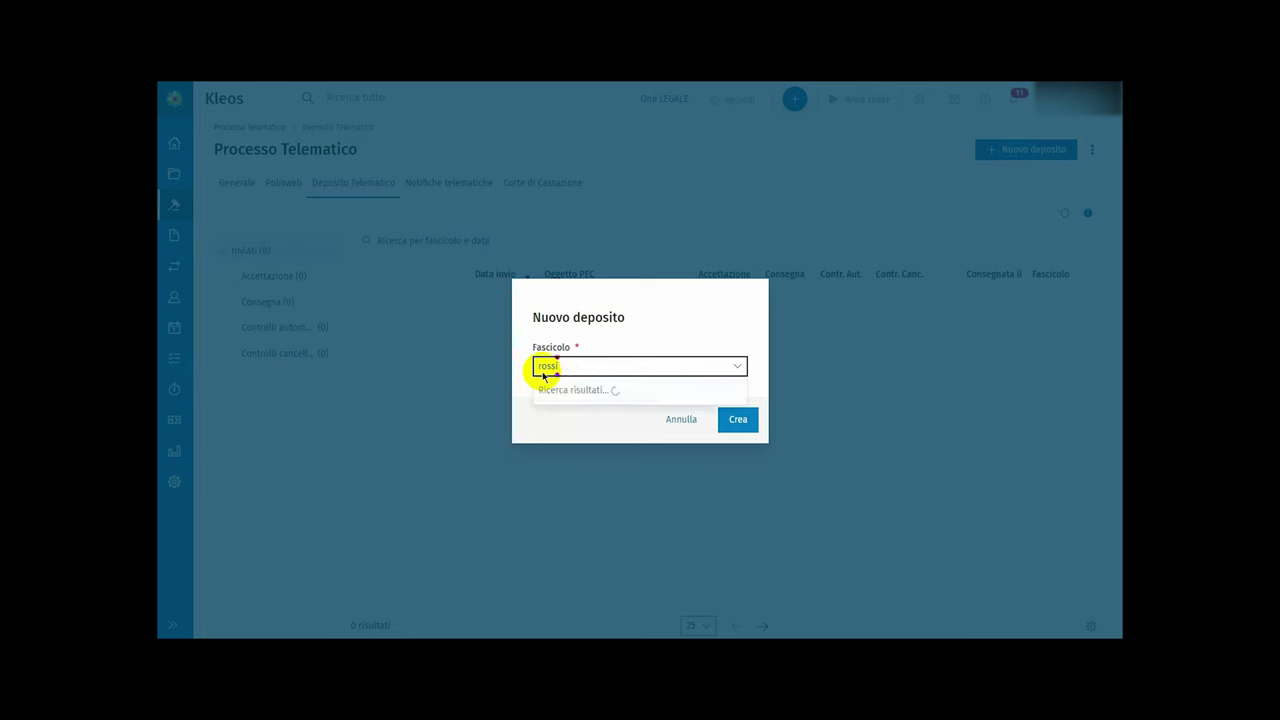
left_click(561, 393)
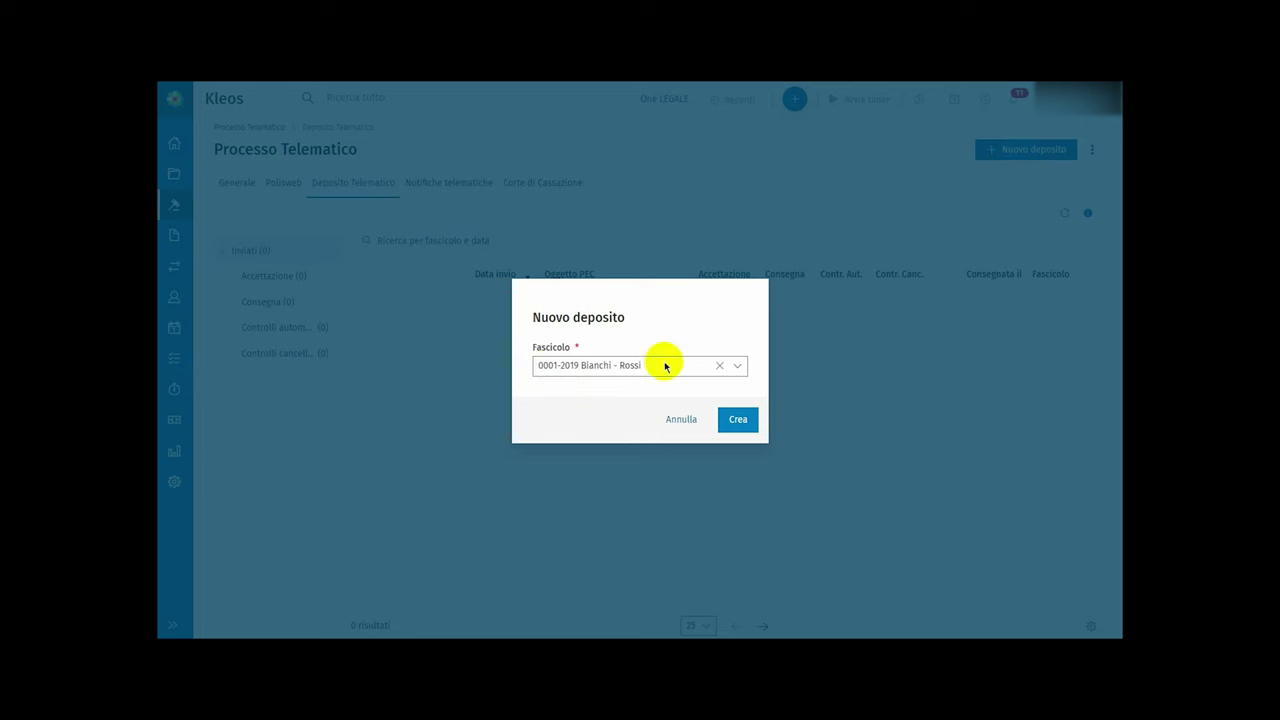
left_click(740, 419)
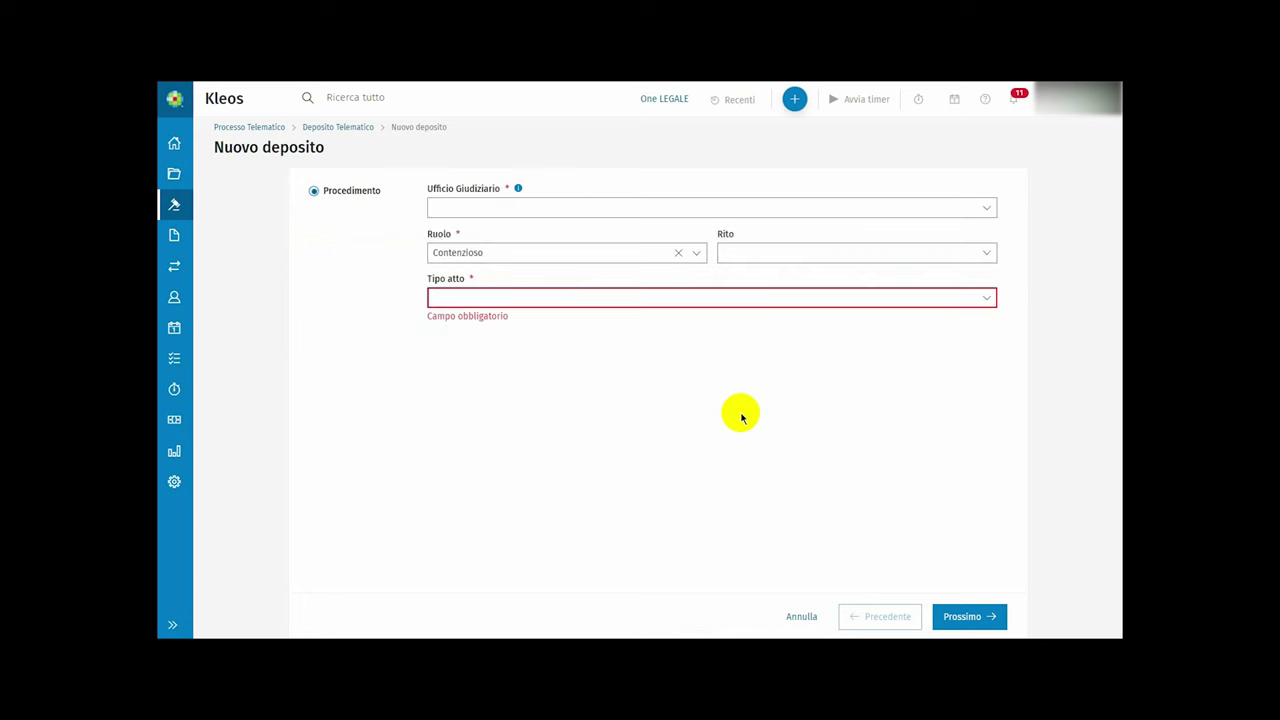
Search the judicial offices for "bari" and set Ufficio Giudiziario to Tribunale Ordinario - Bari
left_click(987, 209)
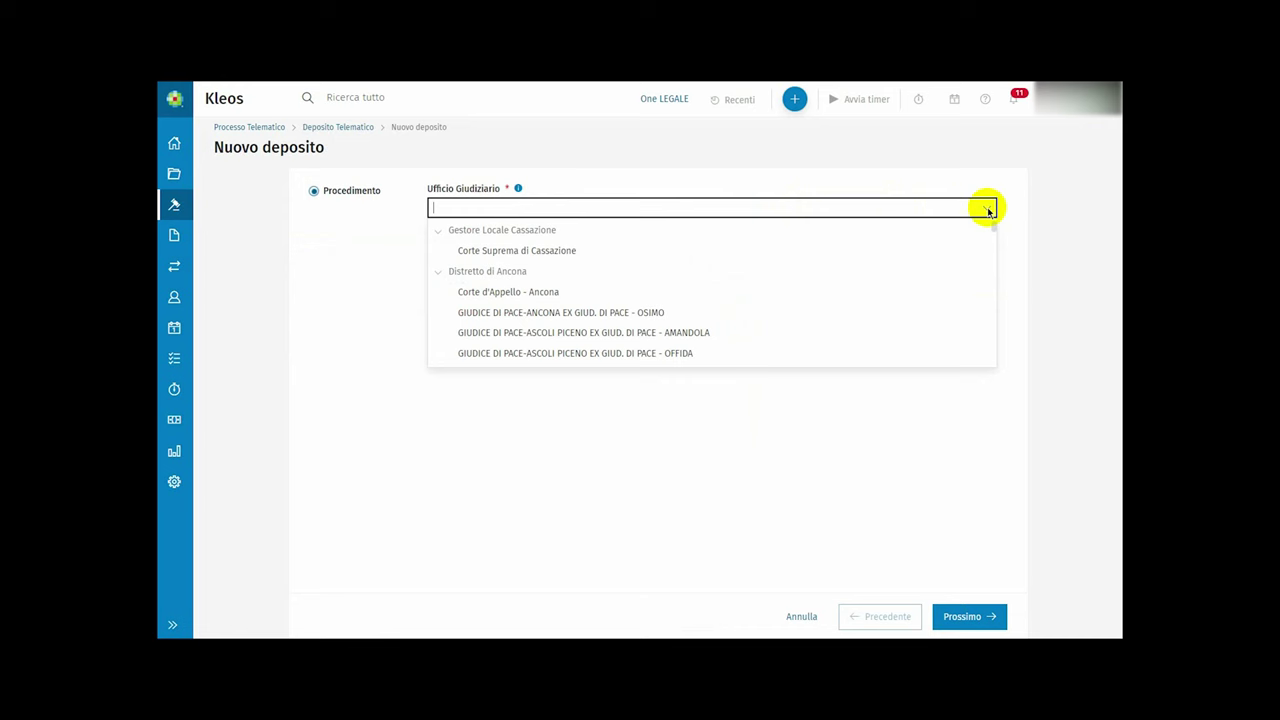
type("bari")
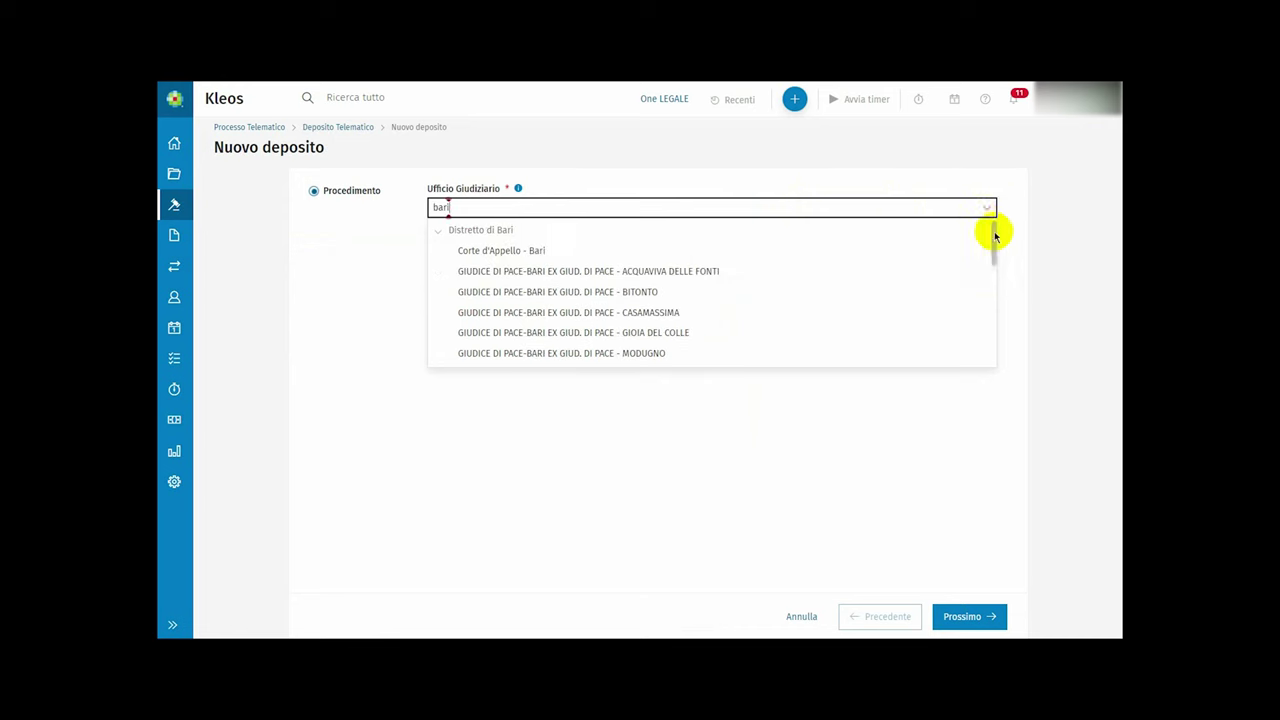
left_click(994, 234)
scroll(994, 349, "down", 10)
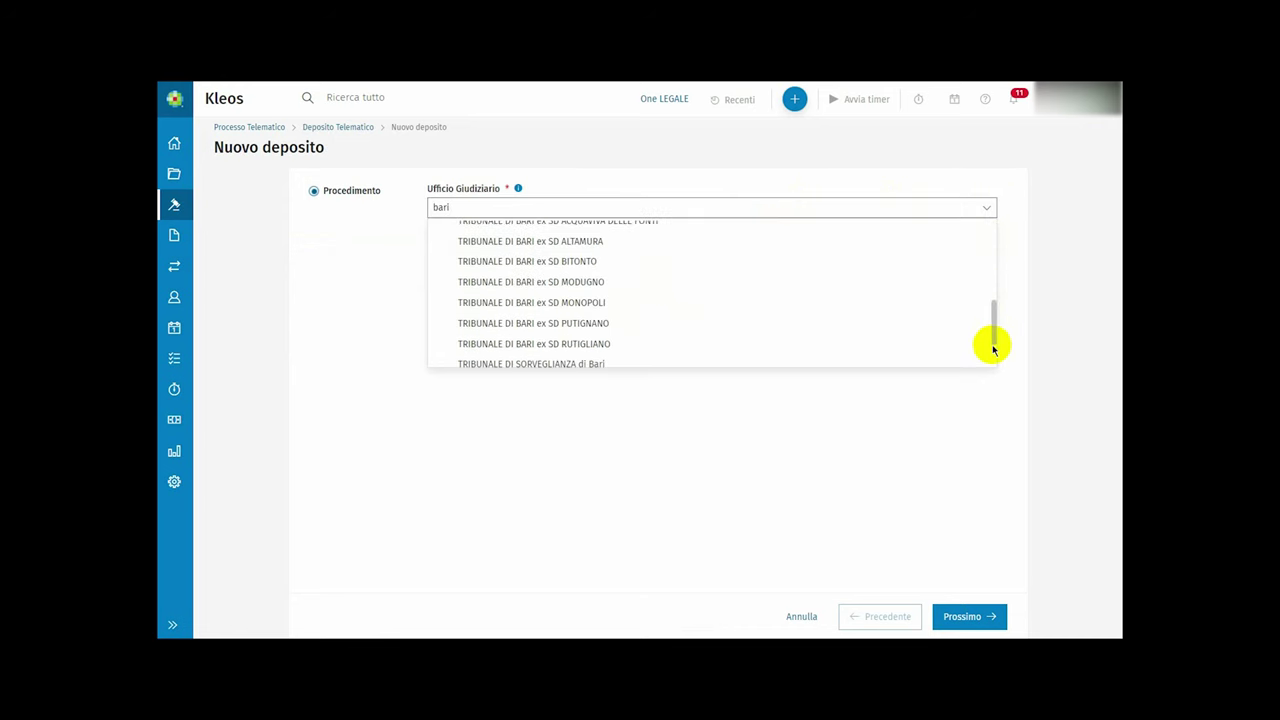
left_click(612, 315)
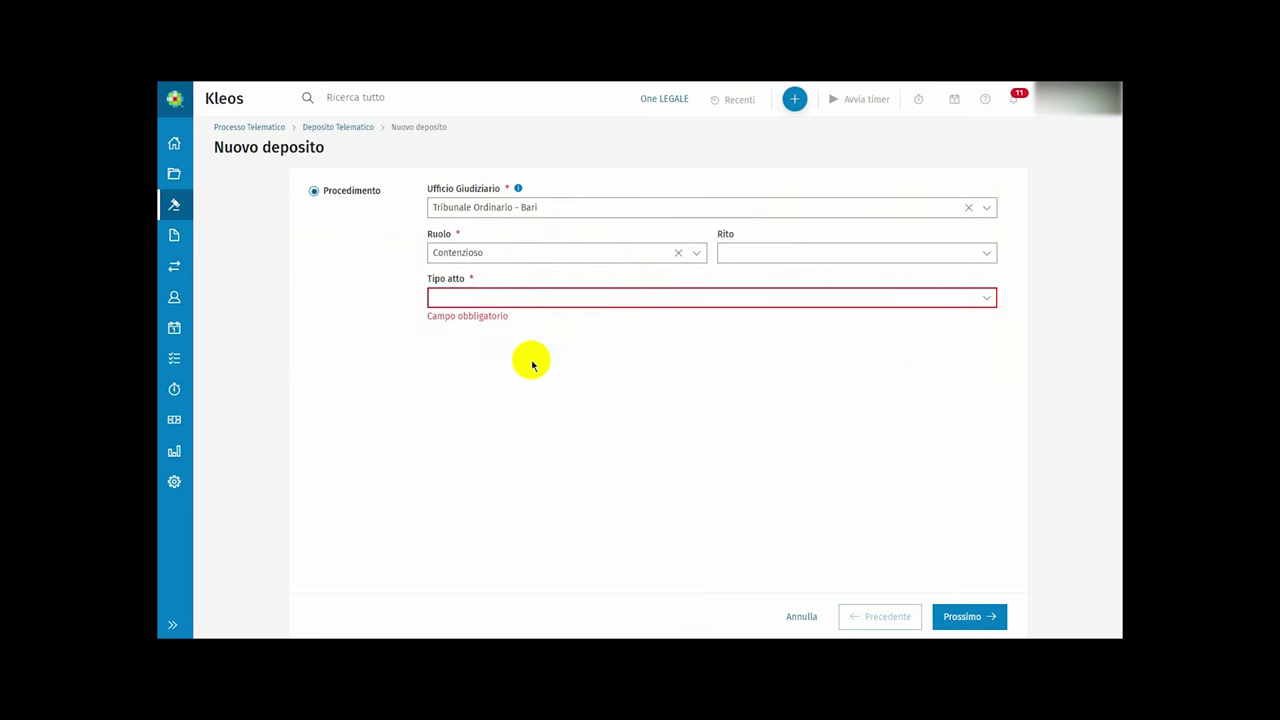
Keep Ruolo as Contenzioso, set Tipo atto to "Iscrizione al ruolo di un ricorso generico", and proceed to the case subject
left_click(699, 254)
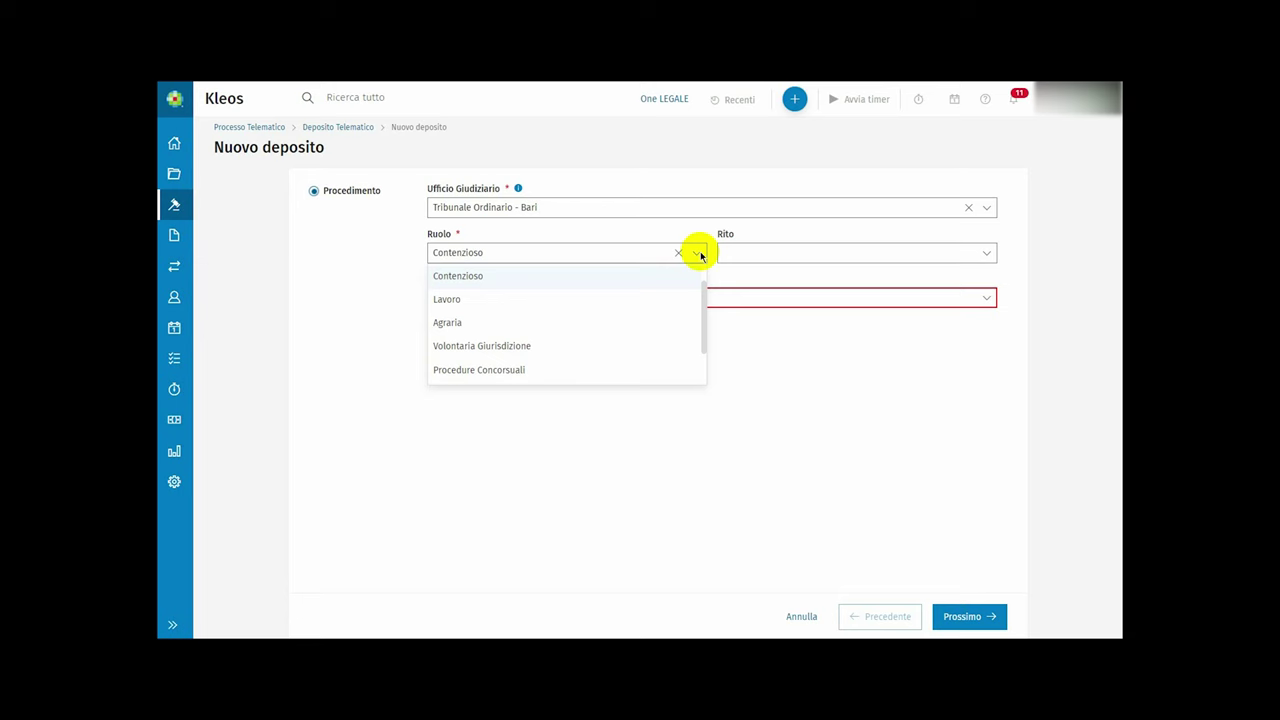
left_click(987, 254)
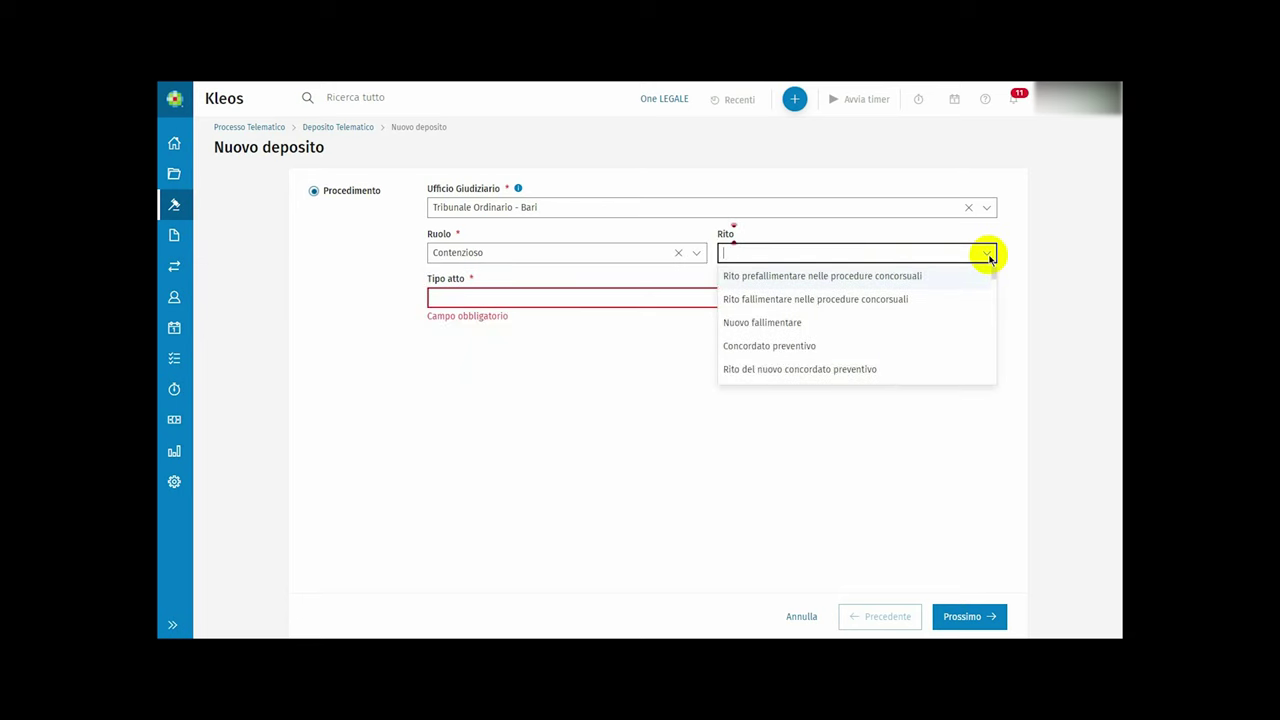
left_click(684, 300)
left_click(987, 300)
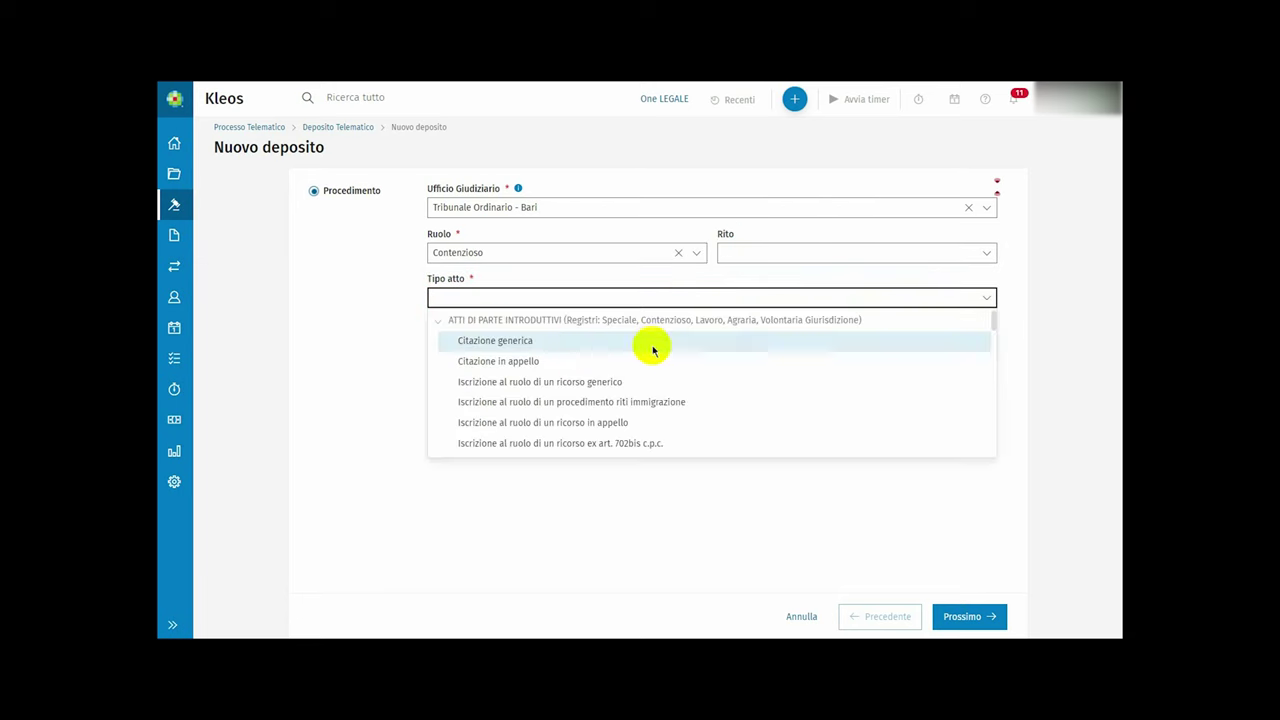
left_click(496, 322)
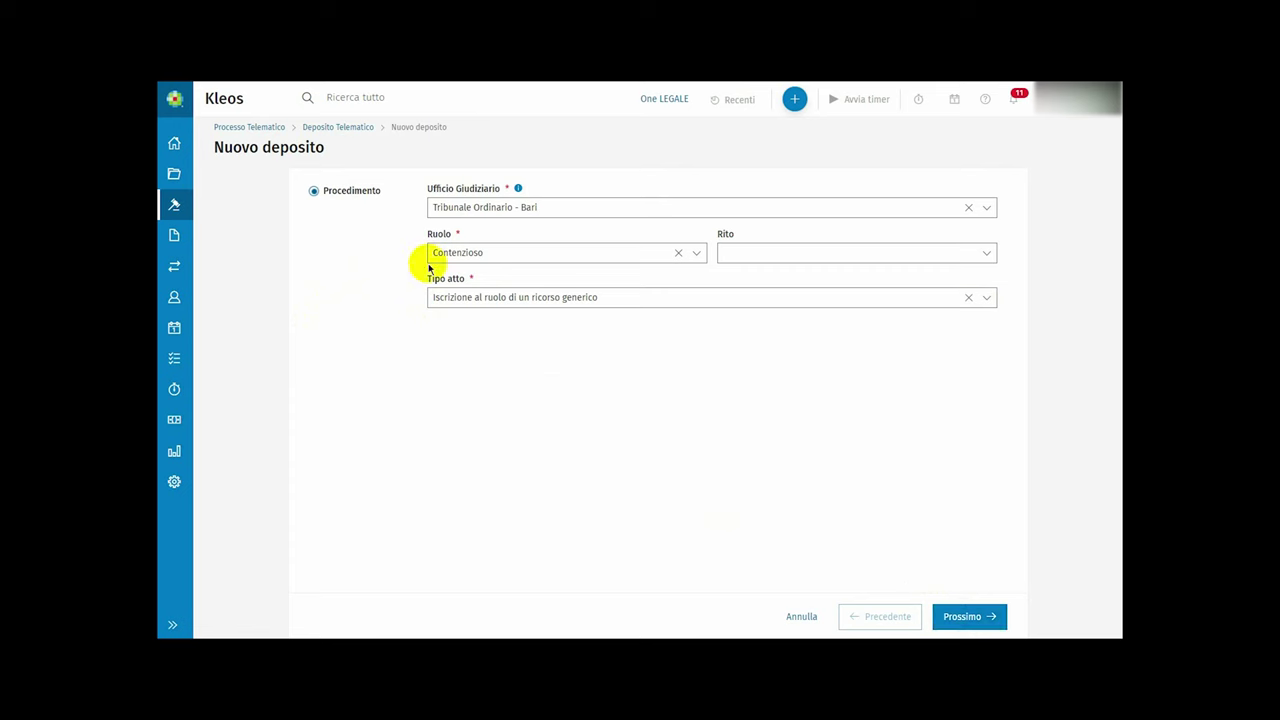
left_click(963, 614)
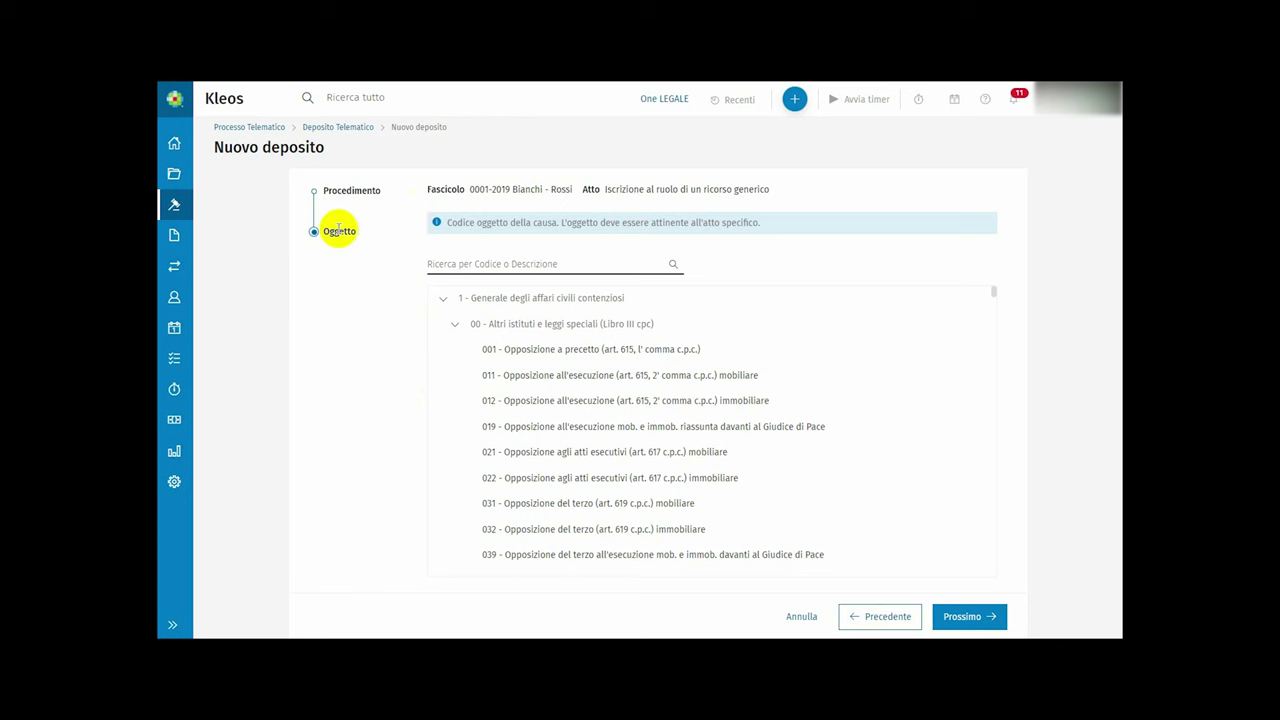
Choose "001 - Opposizione a precetto (art. 615, l' comma c.p.c.)" as the case subject and proceed
left_click(545, 349)
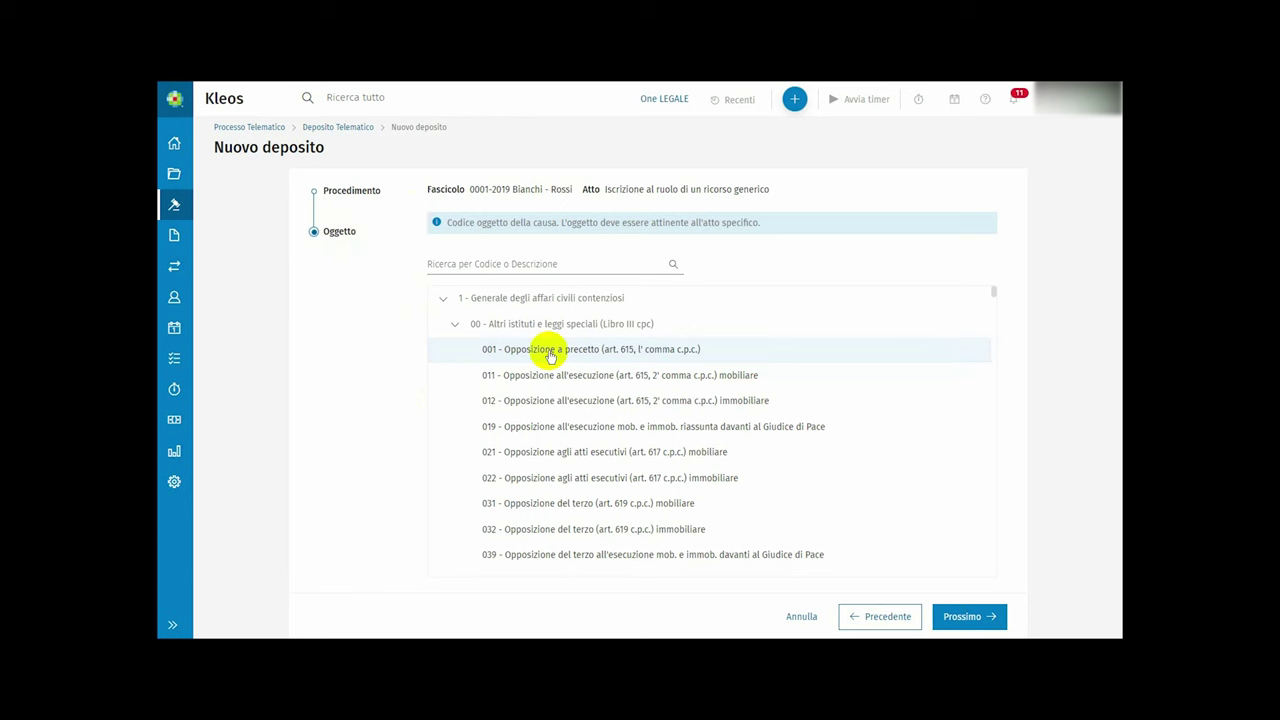
left_click(958, 614)
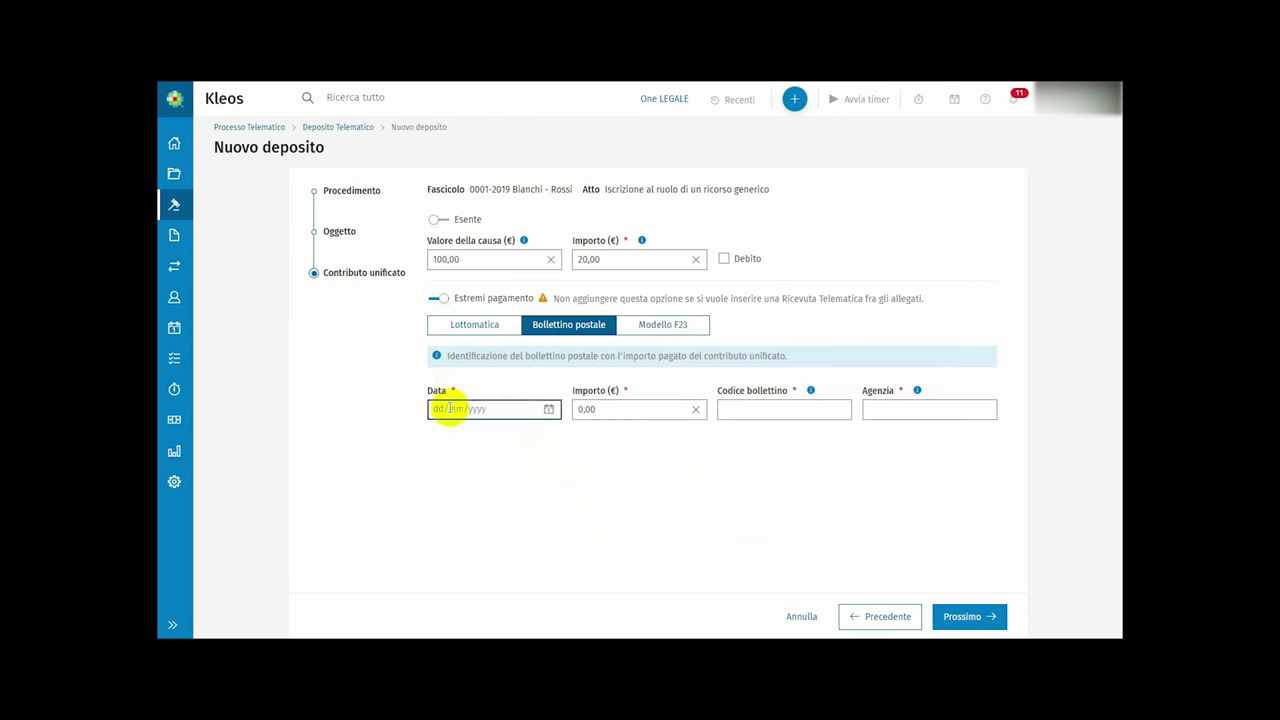
Fill in the Bollettino postale payment with date 1/4/2022, amount 20,00, slip code 0000 and agency 99/999, and proceed
left_click(505, 411)
type("1/4/2022")
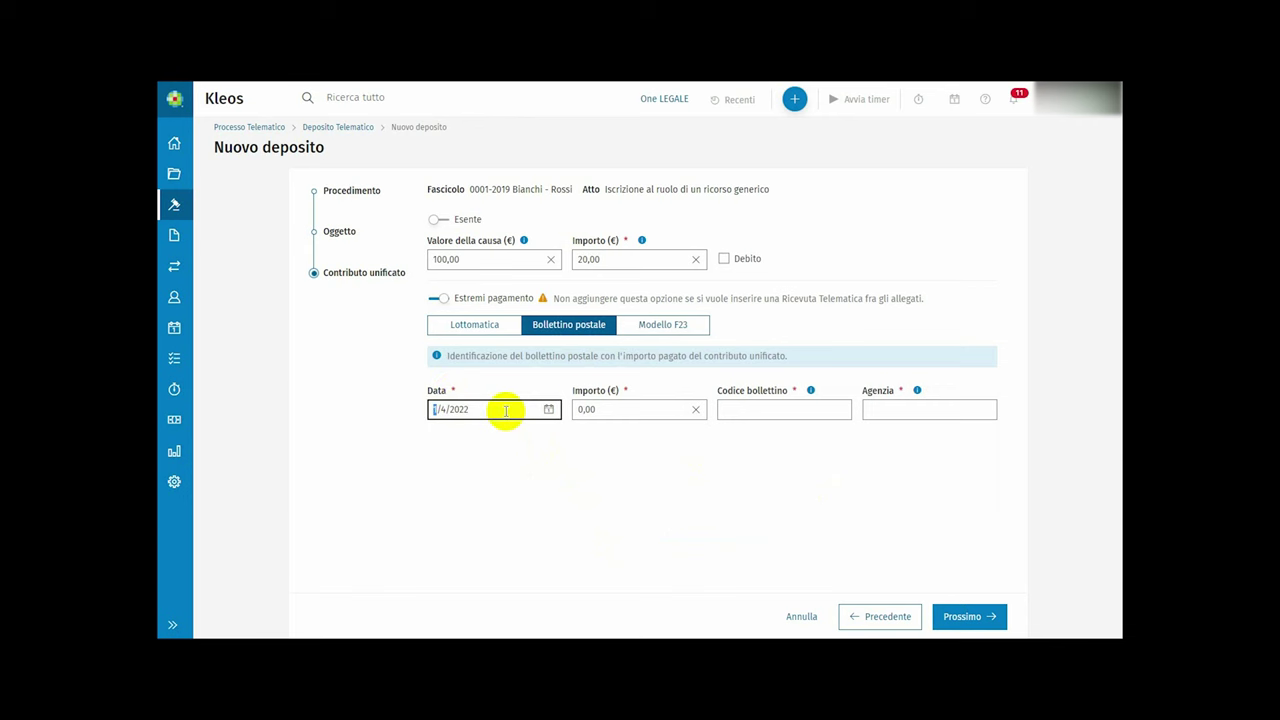
left_click(584, 408)
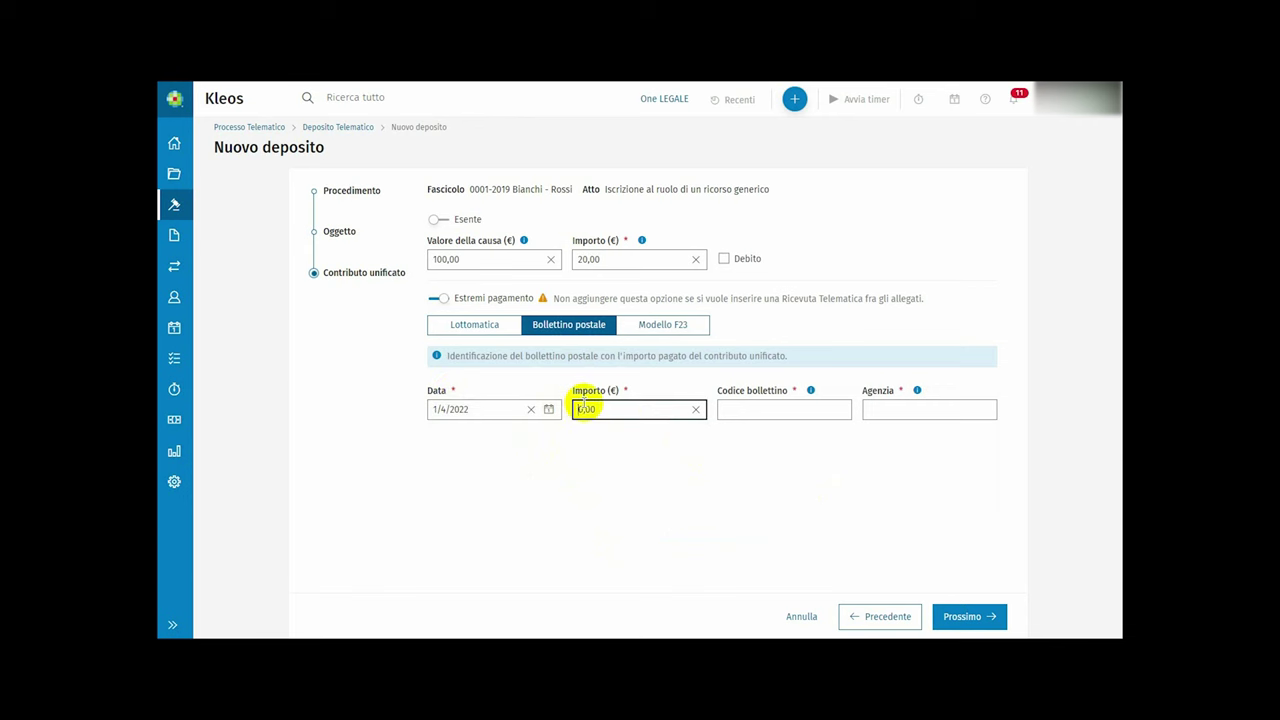
type("2")
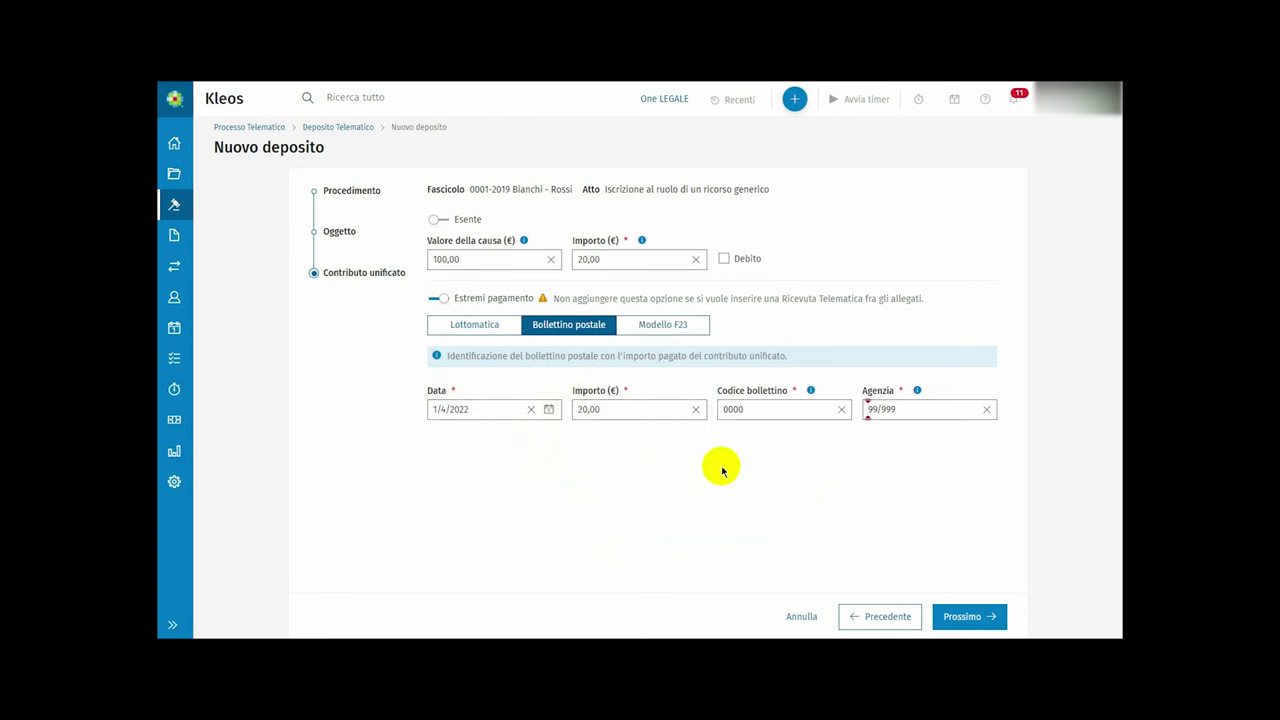
left_click(985, 617)
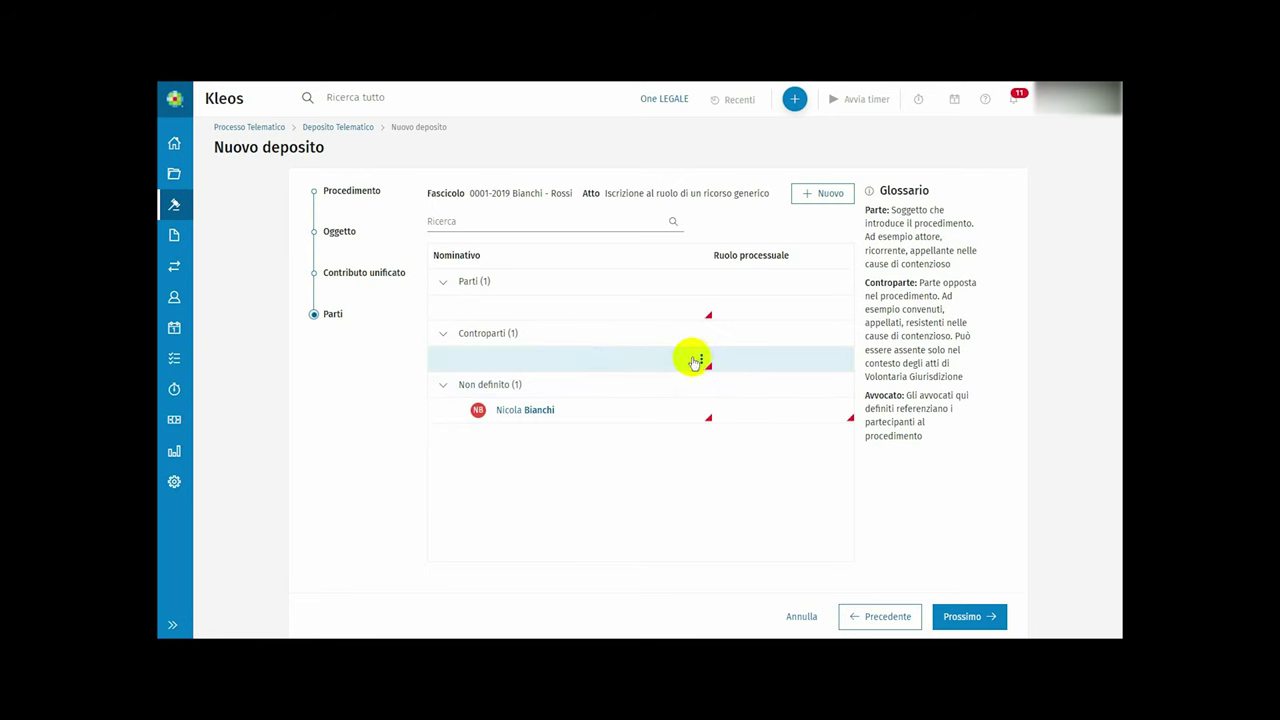
Insert an existing person, found by surname, in the empty Controparti row with the procedural role Convenuto principale
left_click(699, 360)
left_click(708, 379)
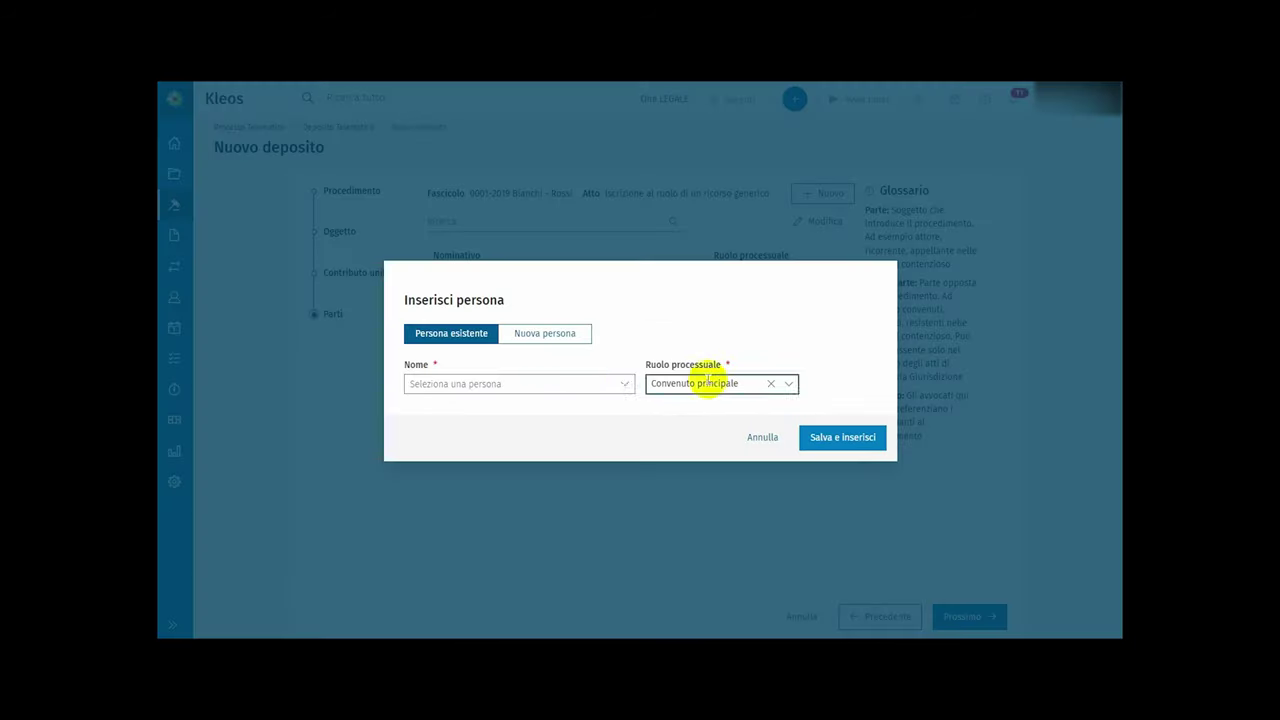
left_click(613, 381)
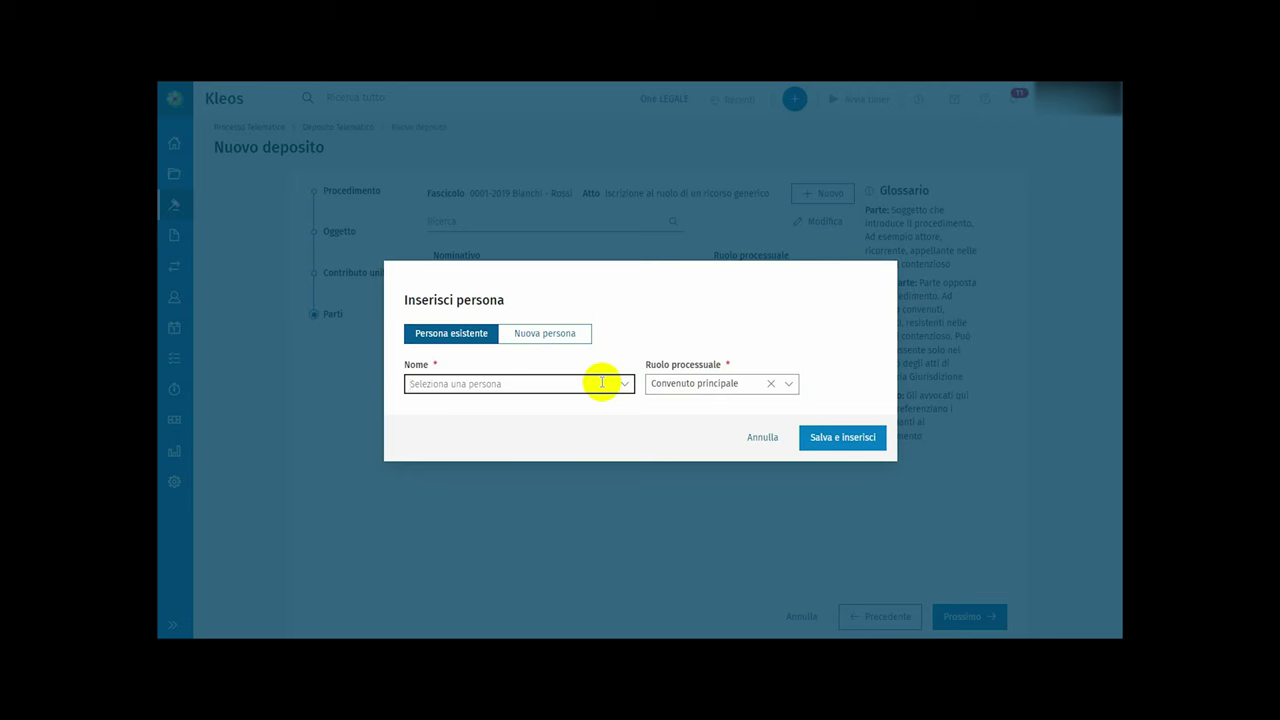
type("rossi")
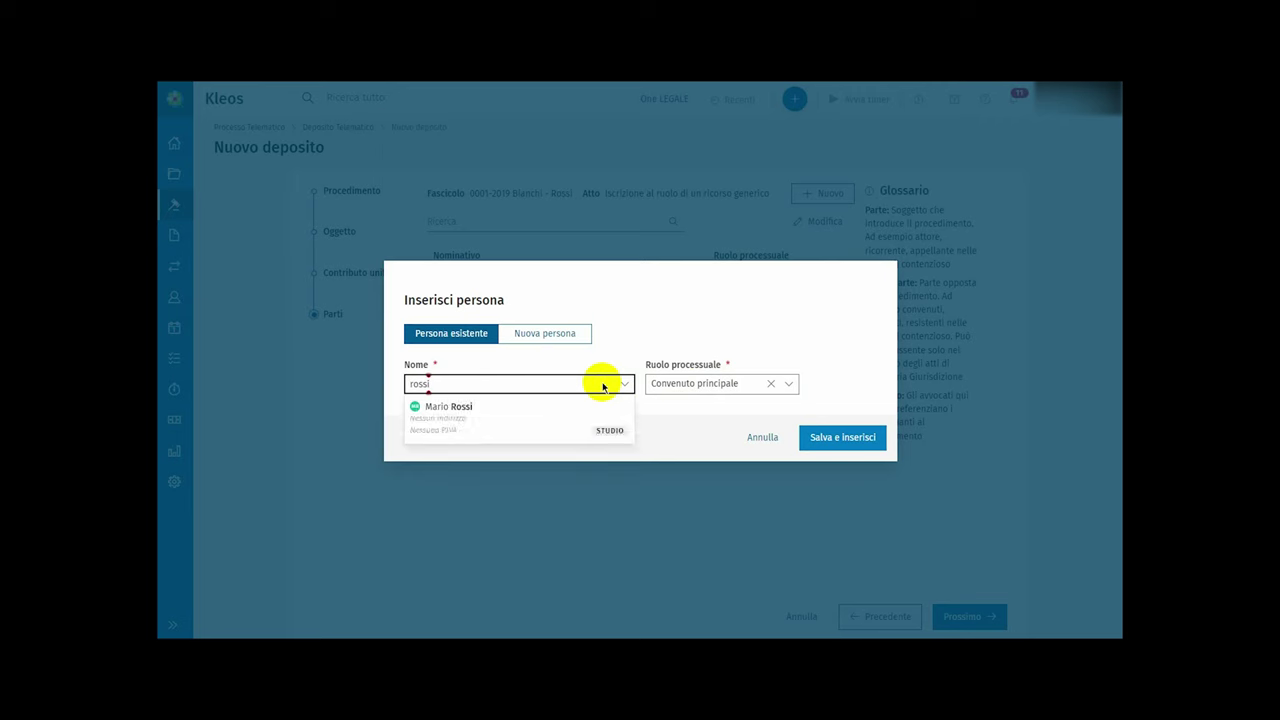
left_click(564, 426)
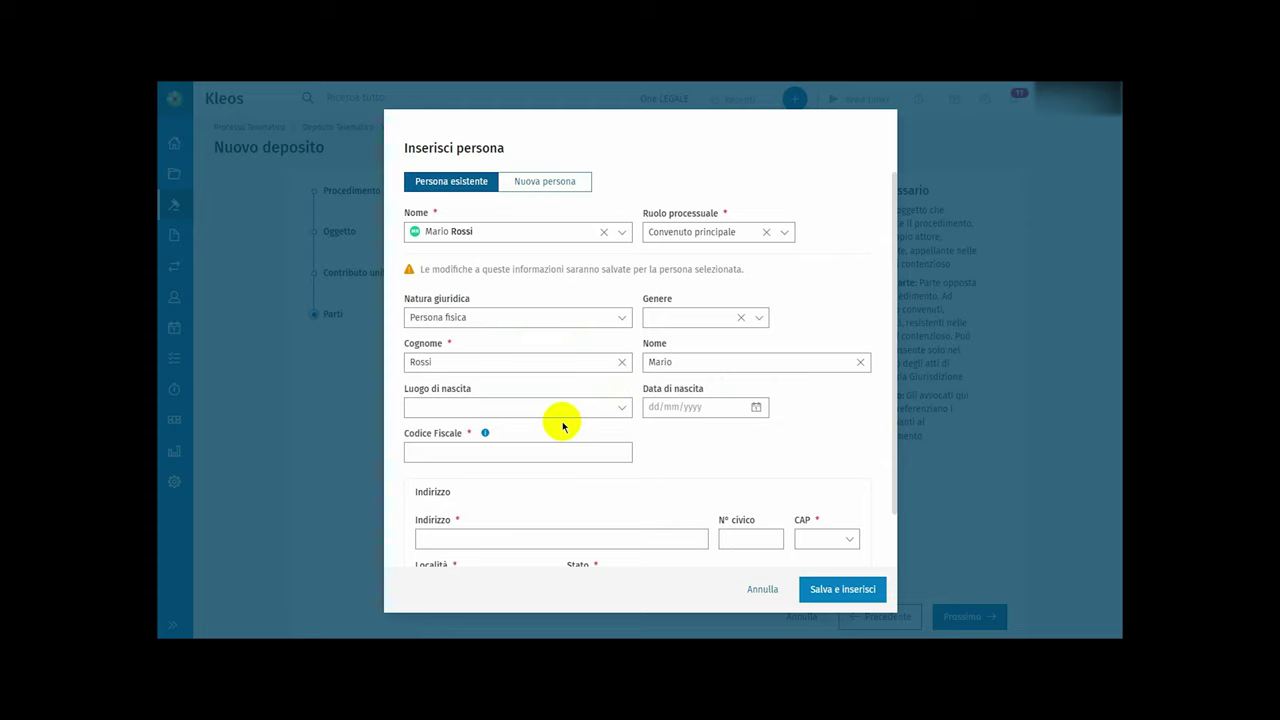
left_click(596, 412)
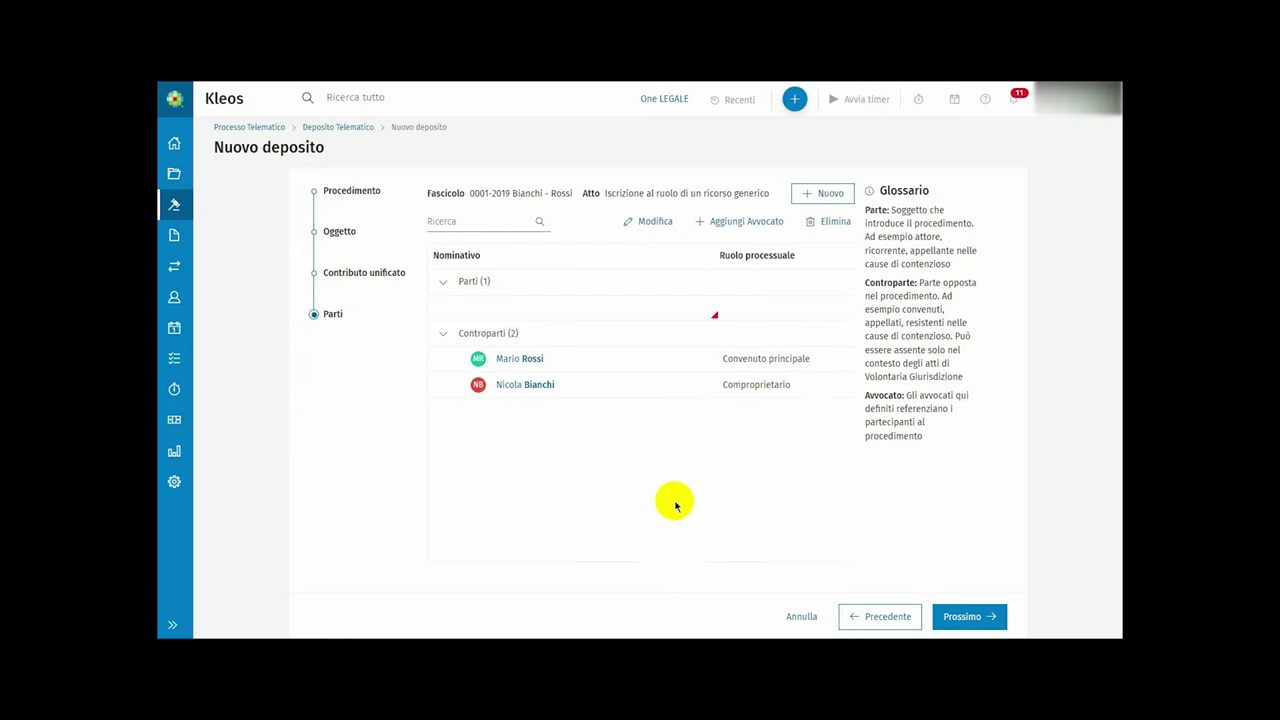
mouse_move(714, 317)
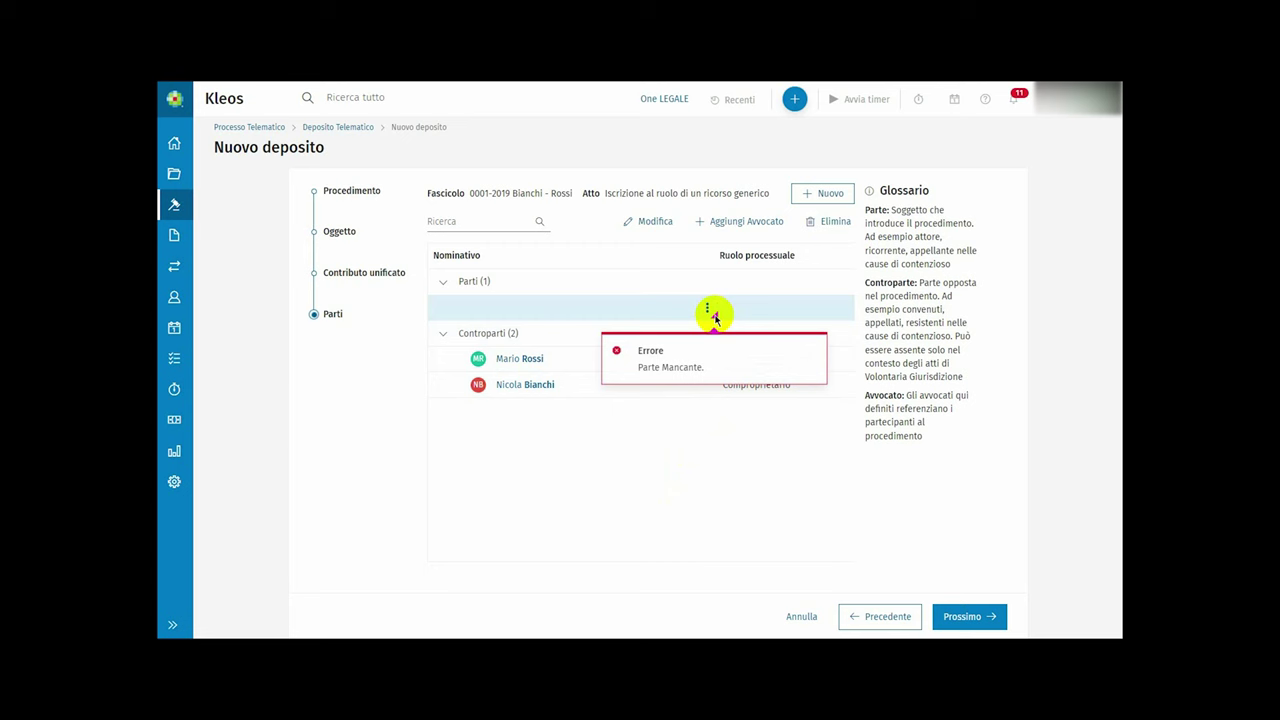
left_click(603, 314)
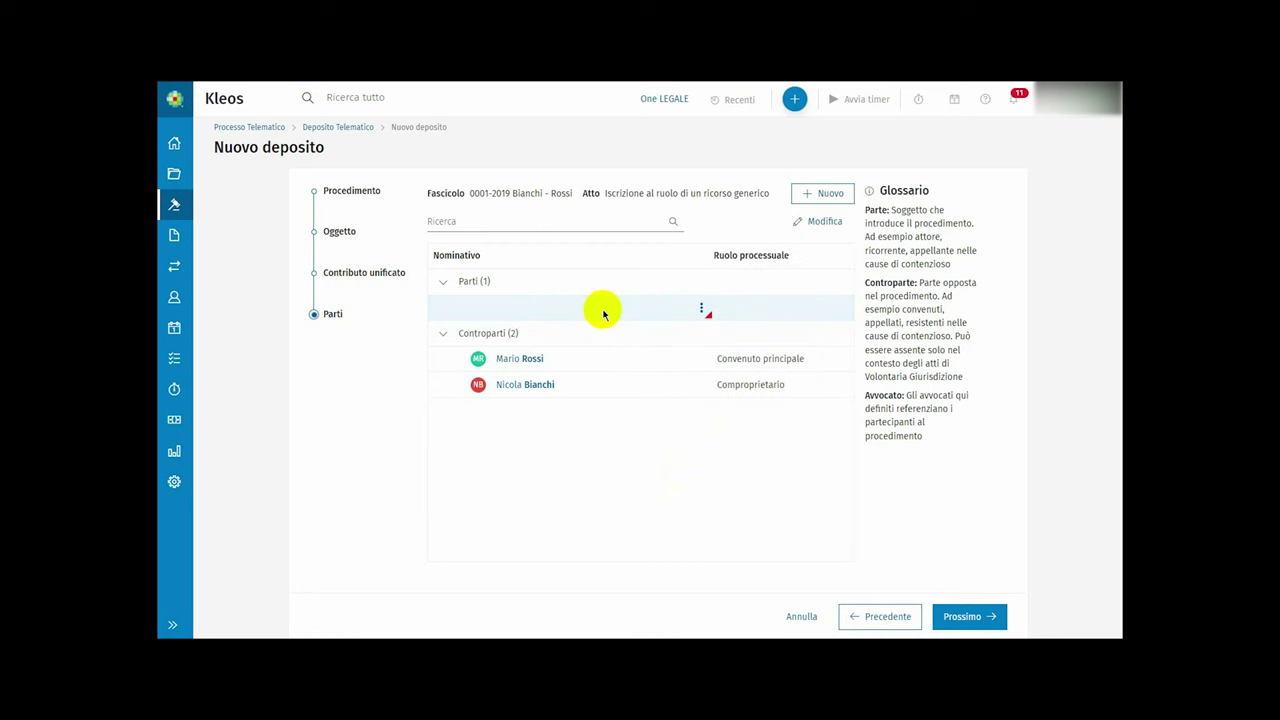
left_click(702, 308)
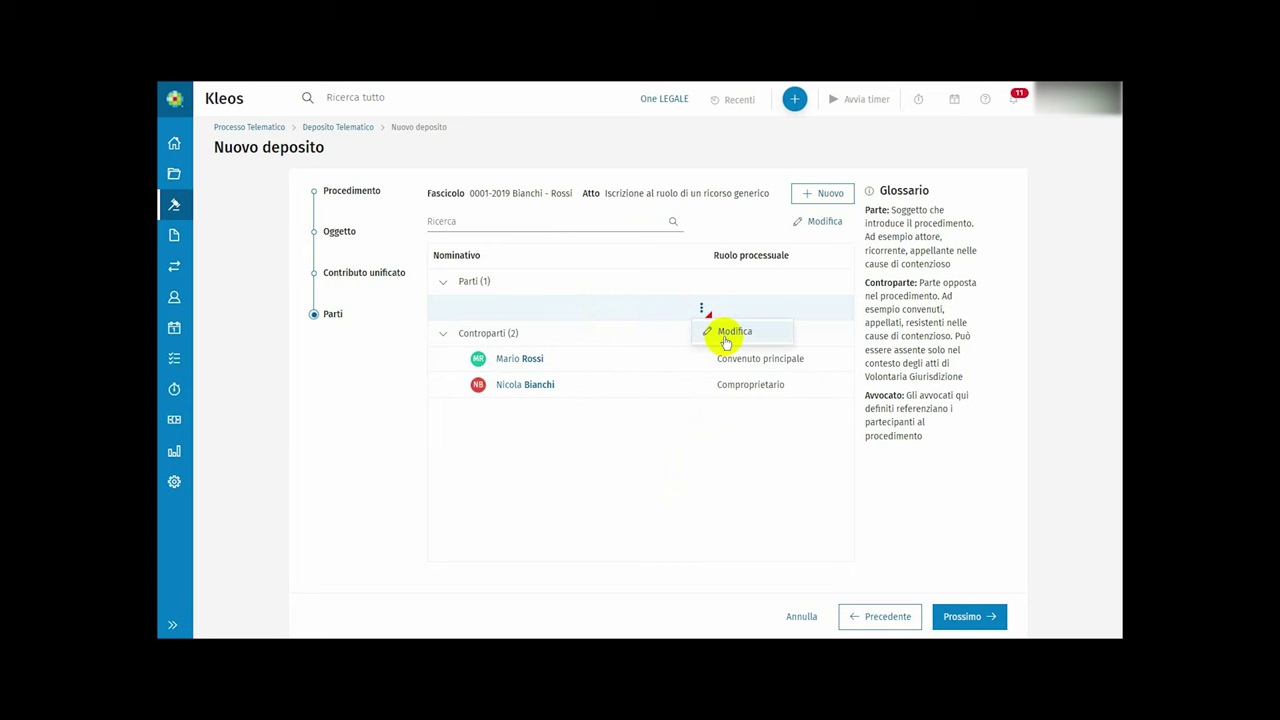
Change the procedural role of the Comproprietario counterparty to Attore principale, save the person and proceed from the parties stage
left_click(588, 388)
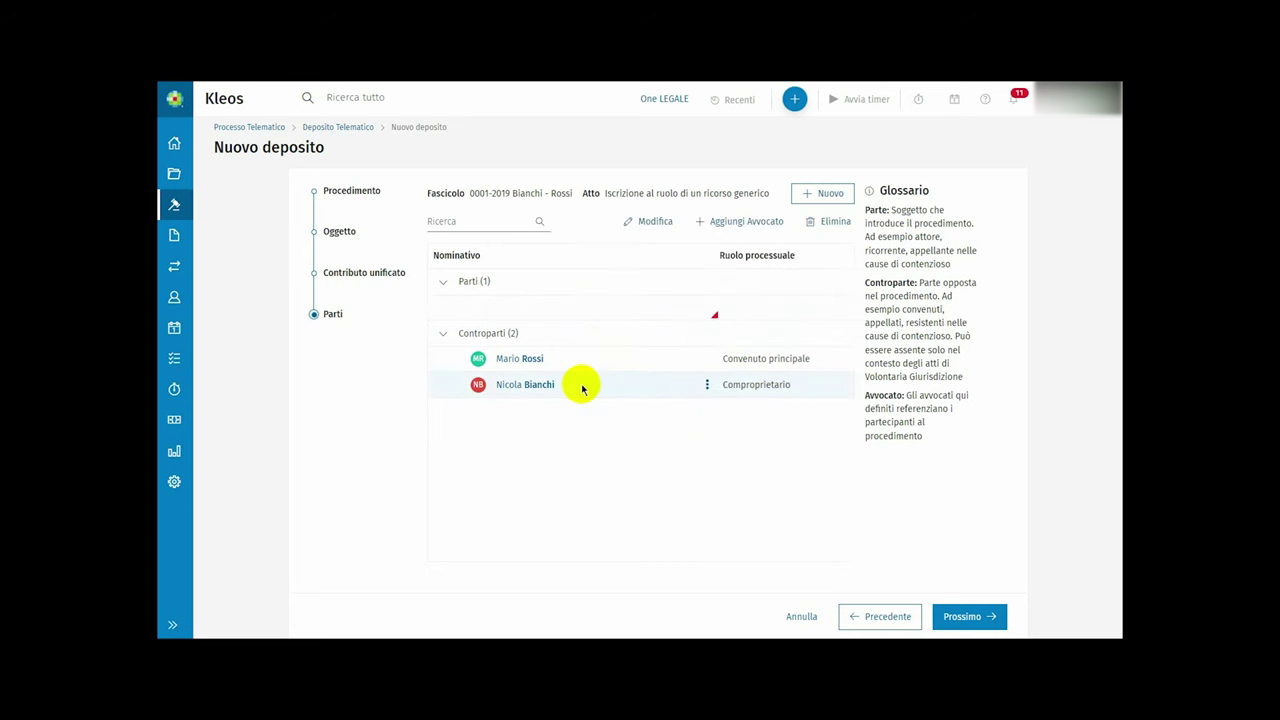
left_click(644, 224)
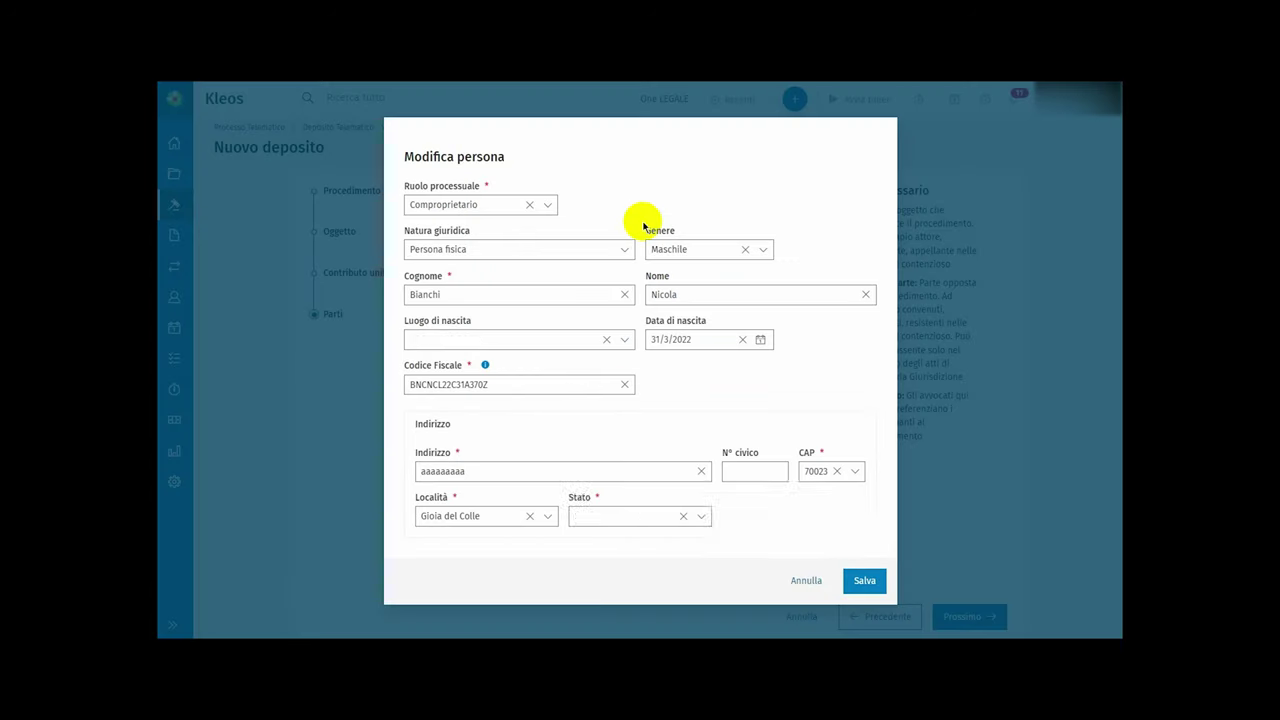
left_click(545, 205)
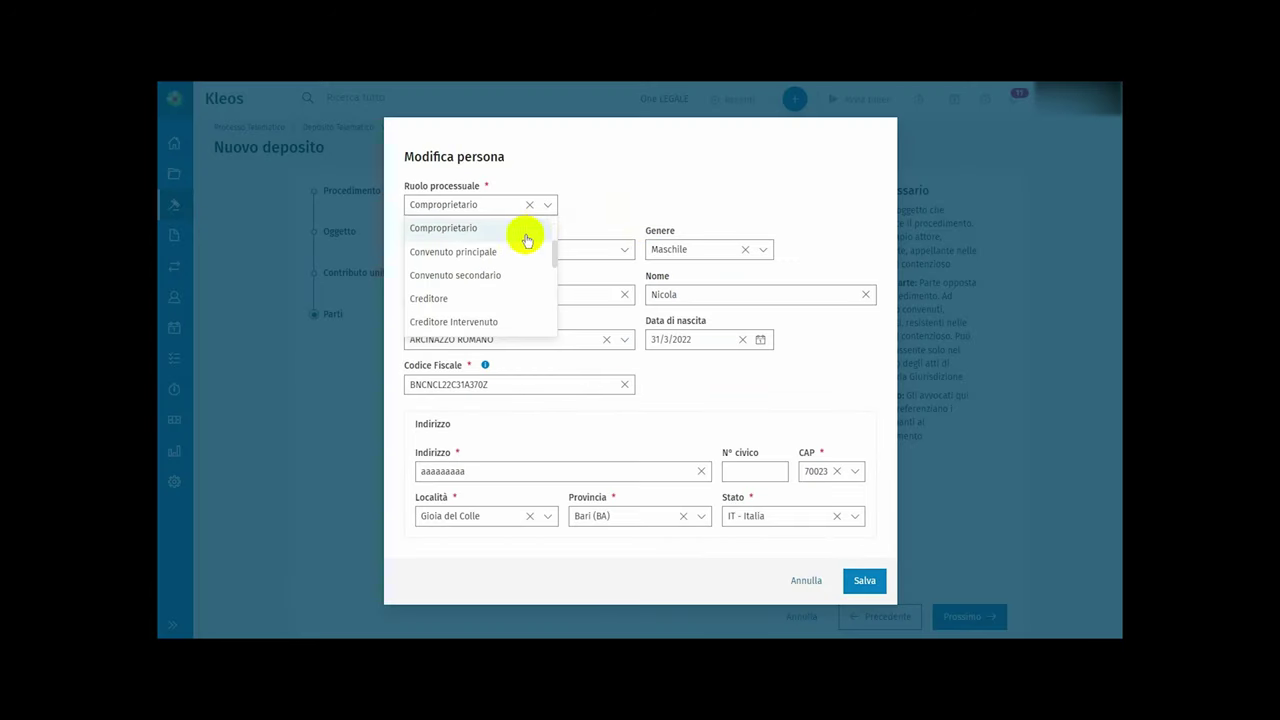
scroll(518, 250, "up", 2)
left_click(503, 237)
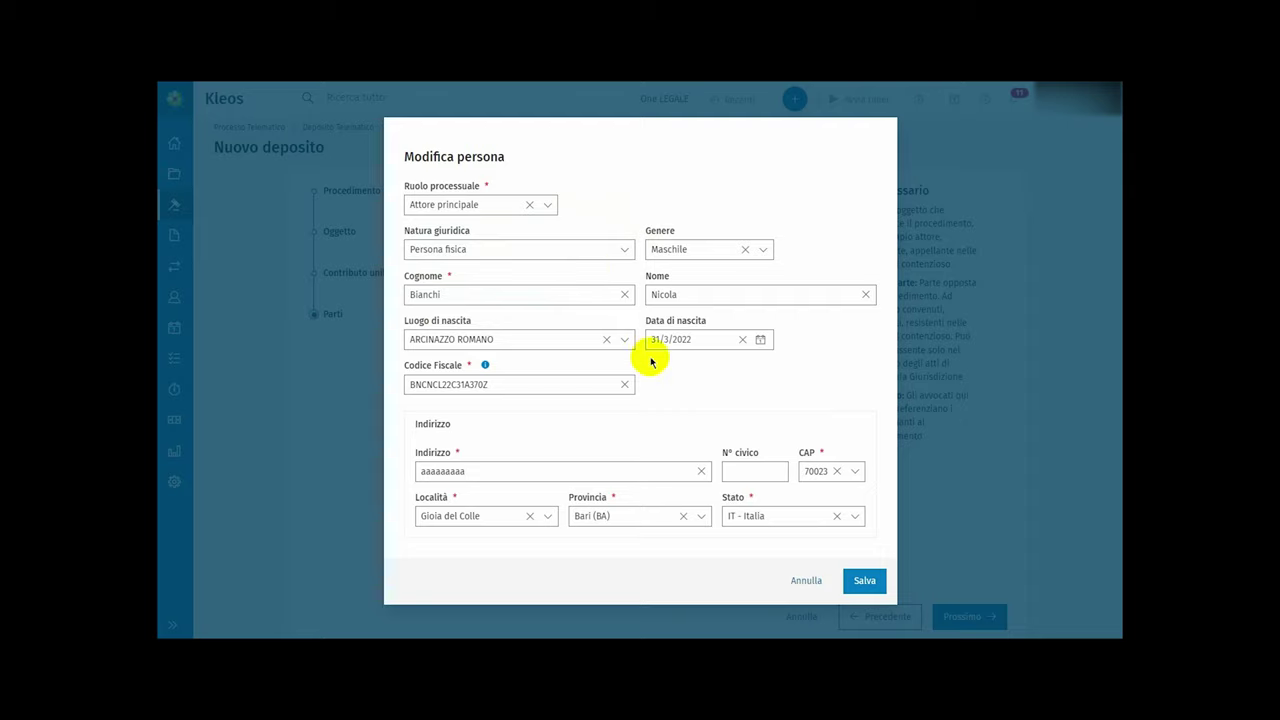
left_click(874, 582)
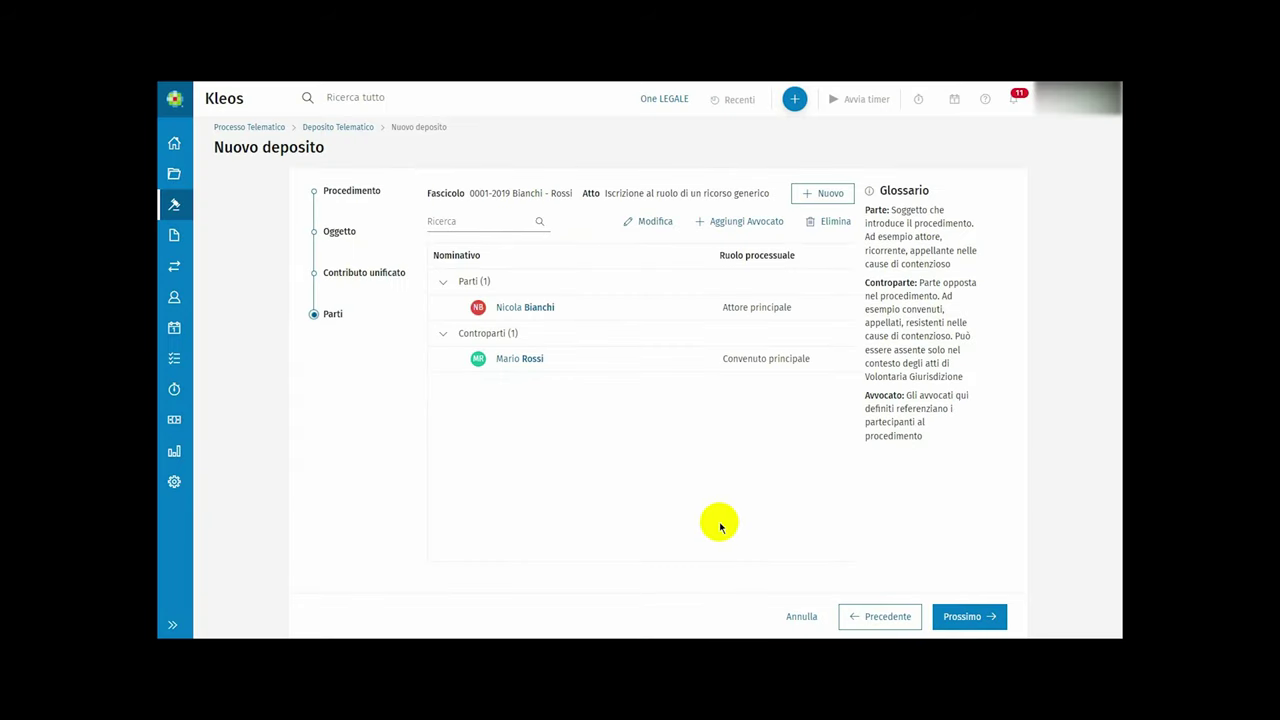
left_click(963, 616)
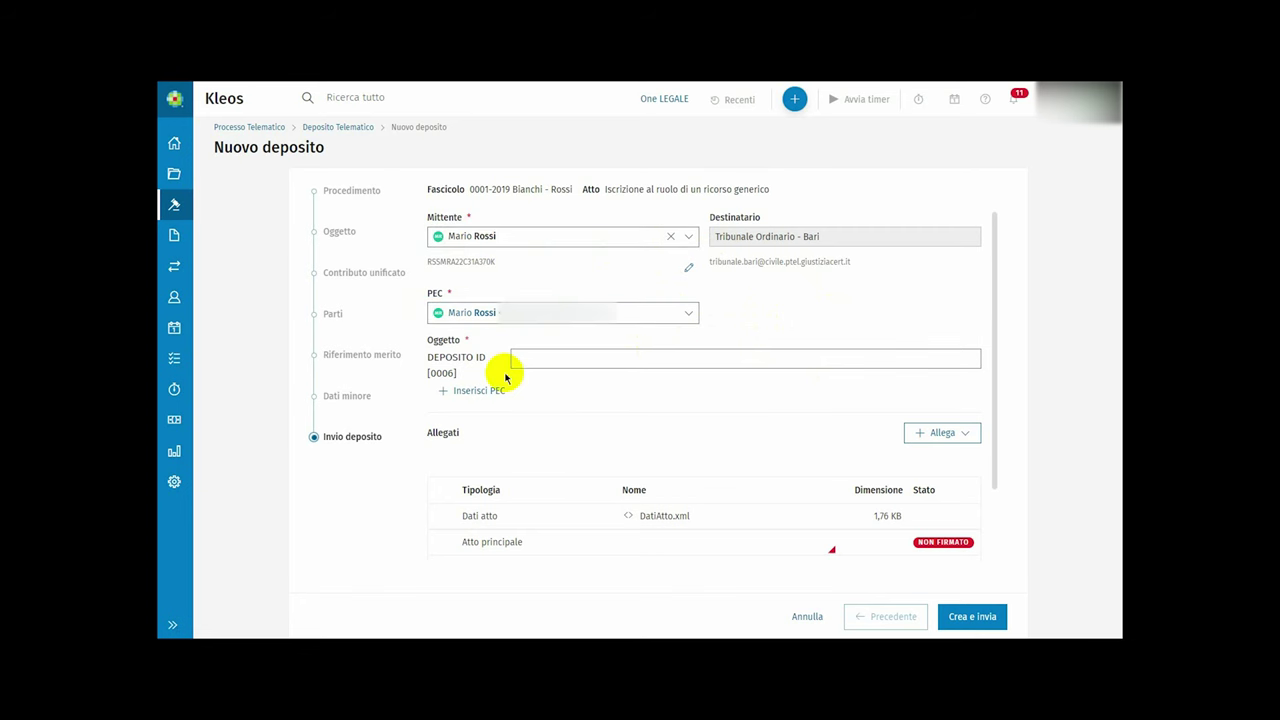
Upload the local file Atto.pdf as the Atto principale of the deposit
left_click(552, 362)
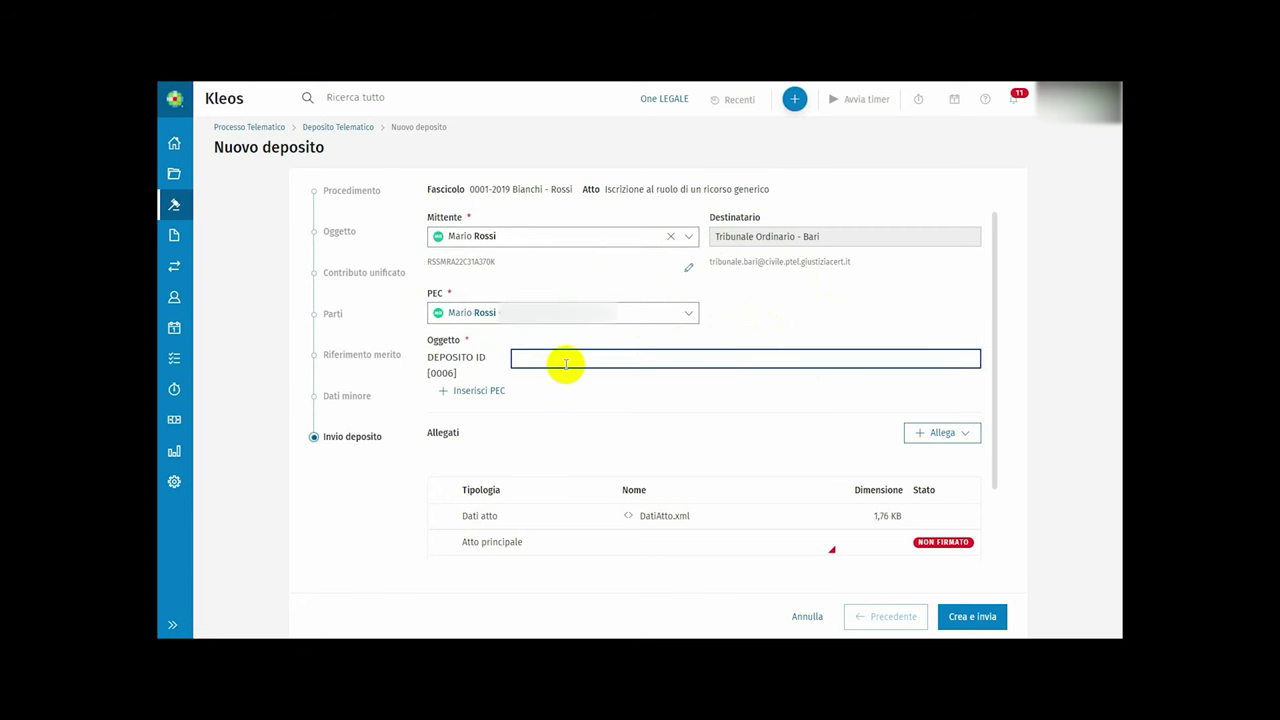
scroll(558, 405, "down", 1)
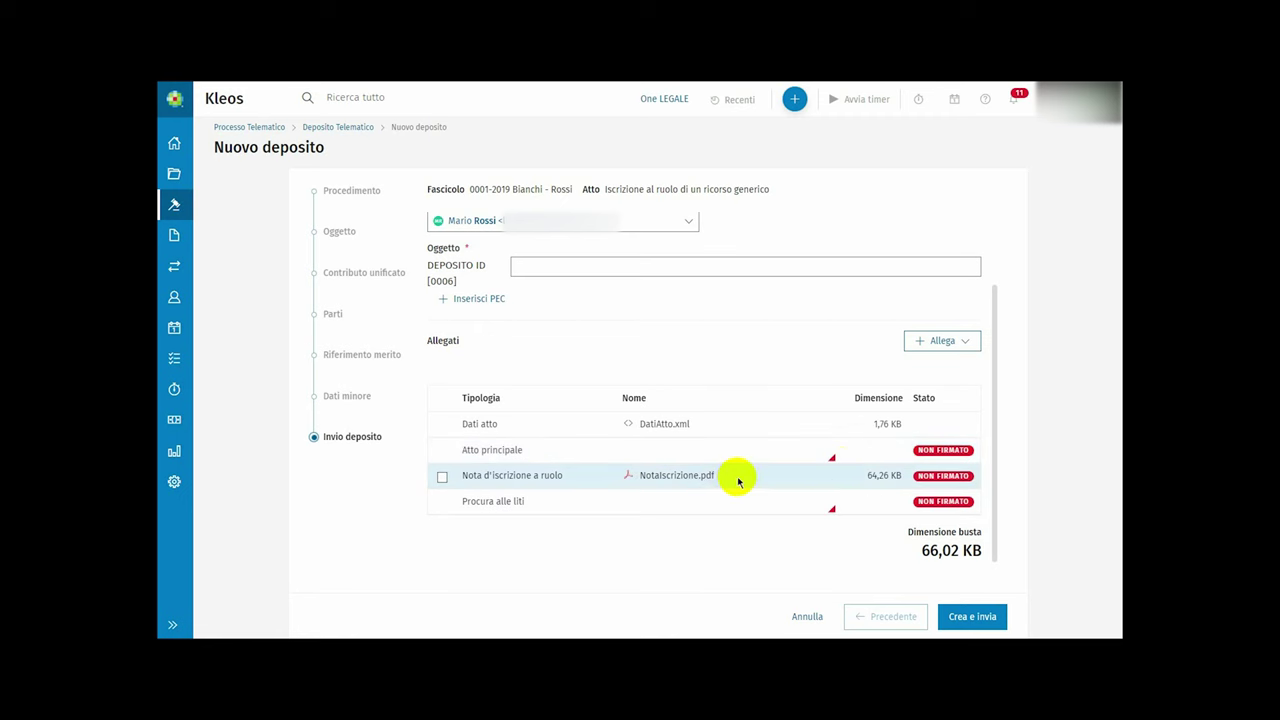
mouse_move(832, 463)
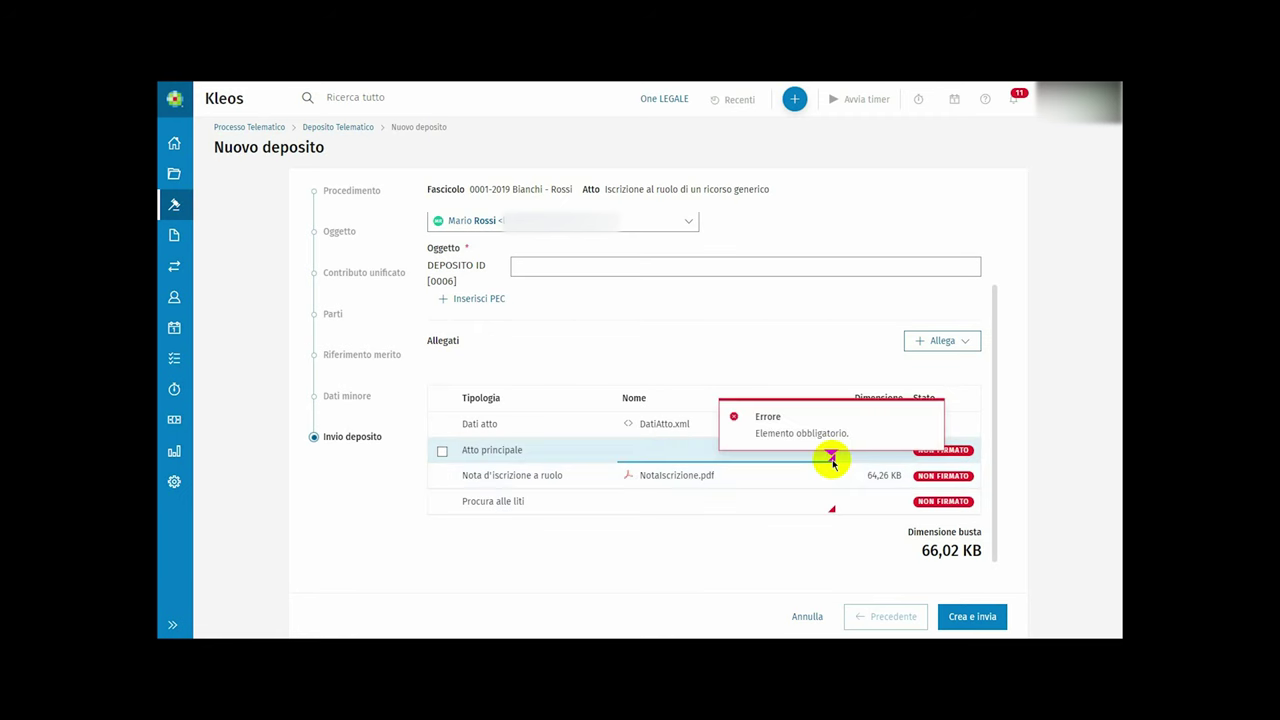
mouse_move(833, 513)
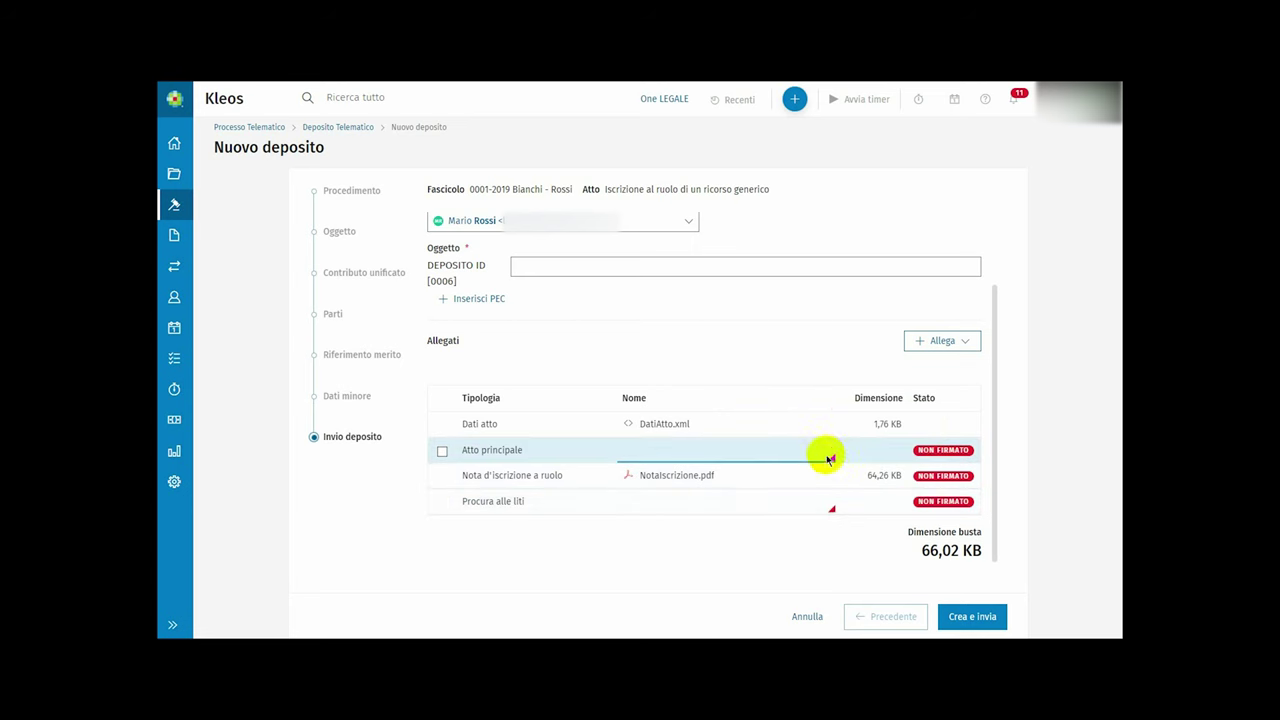
left_click(820, 451)
left_click(820, 451)
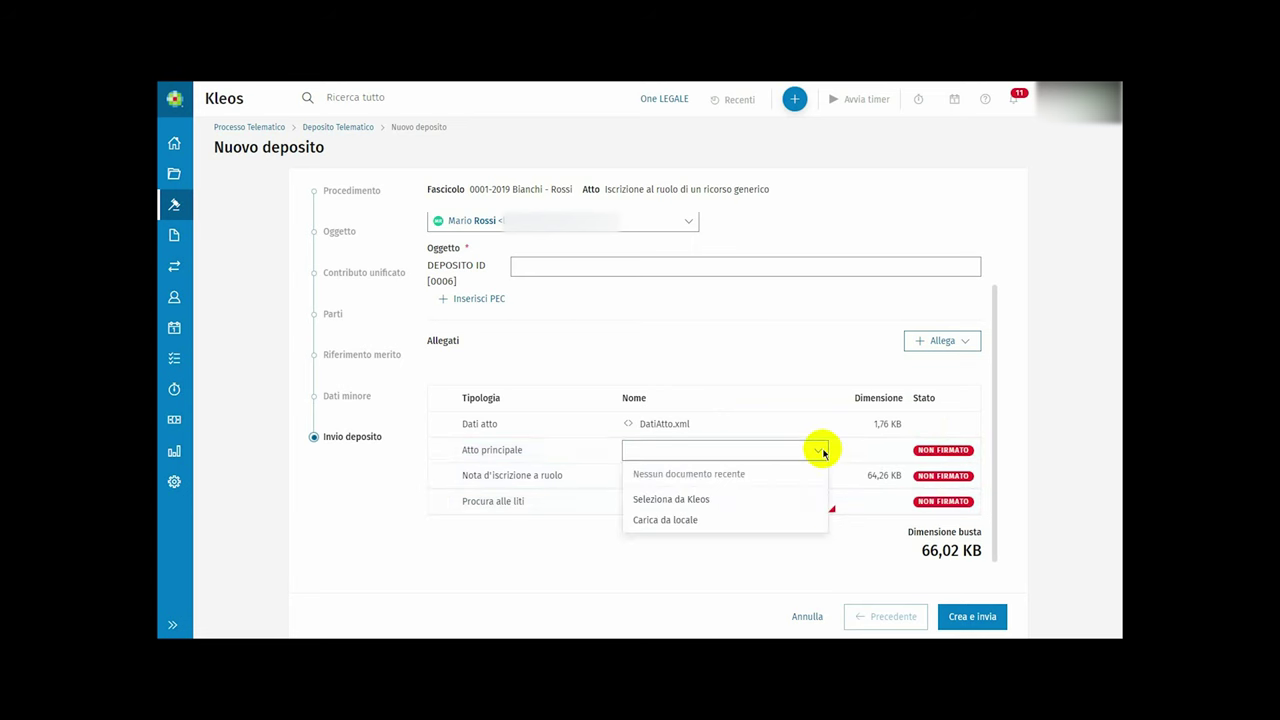
left_click(720, 520)
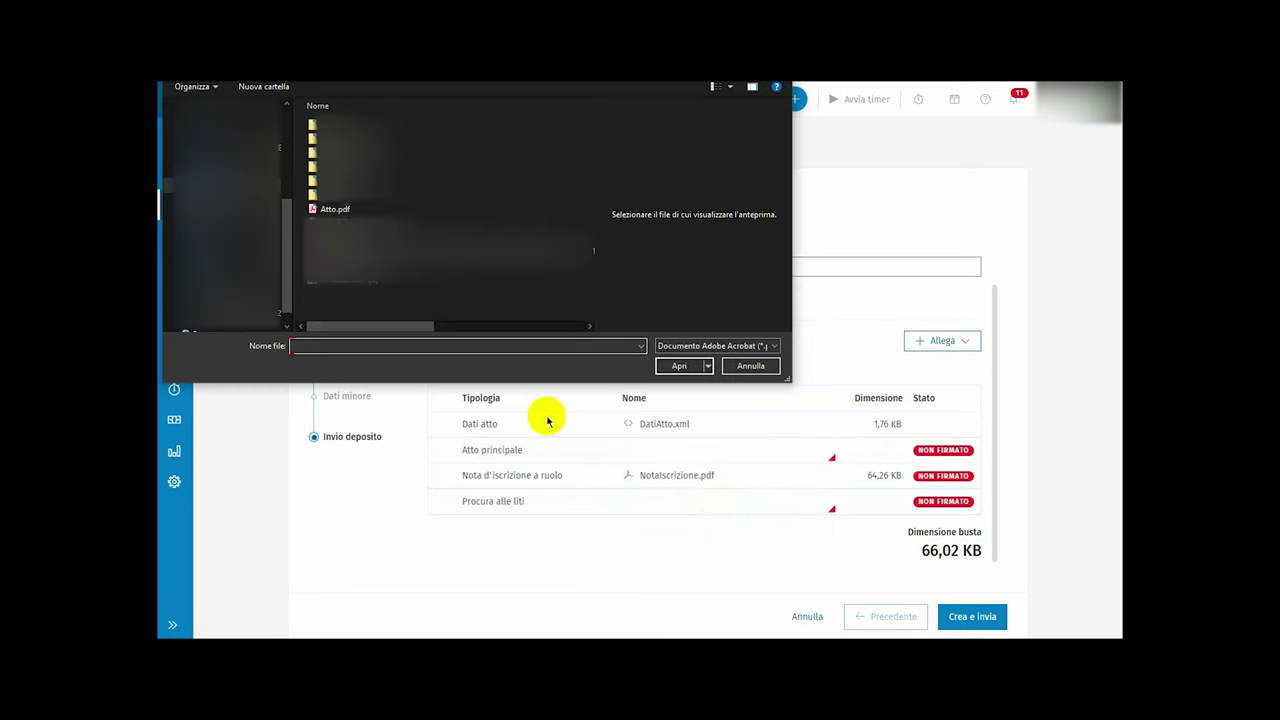
left_click(385, 209)
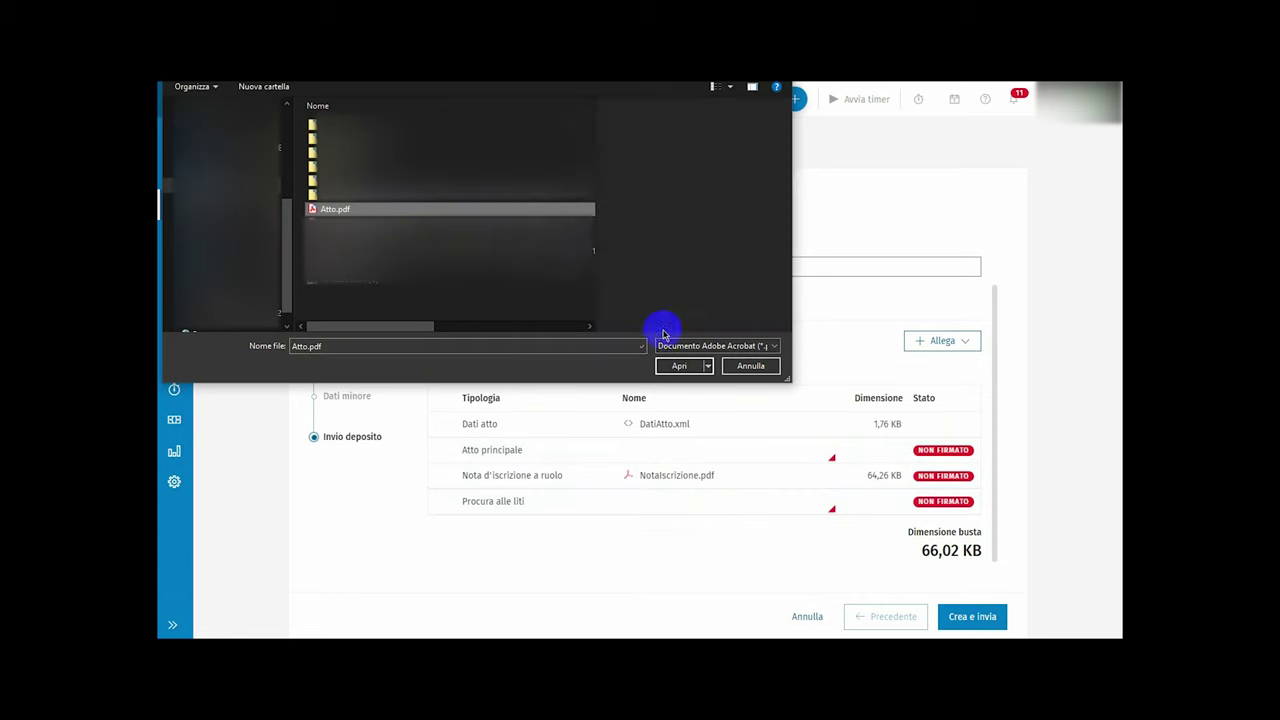
left_click(679, 365)
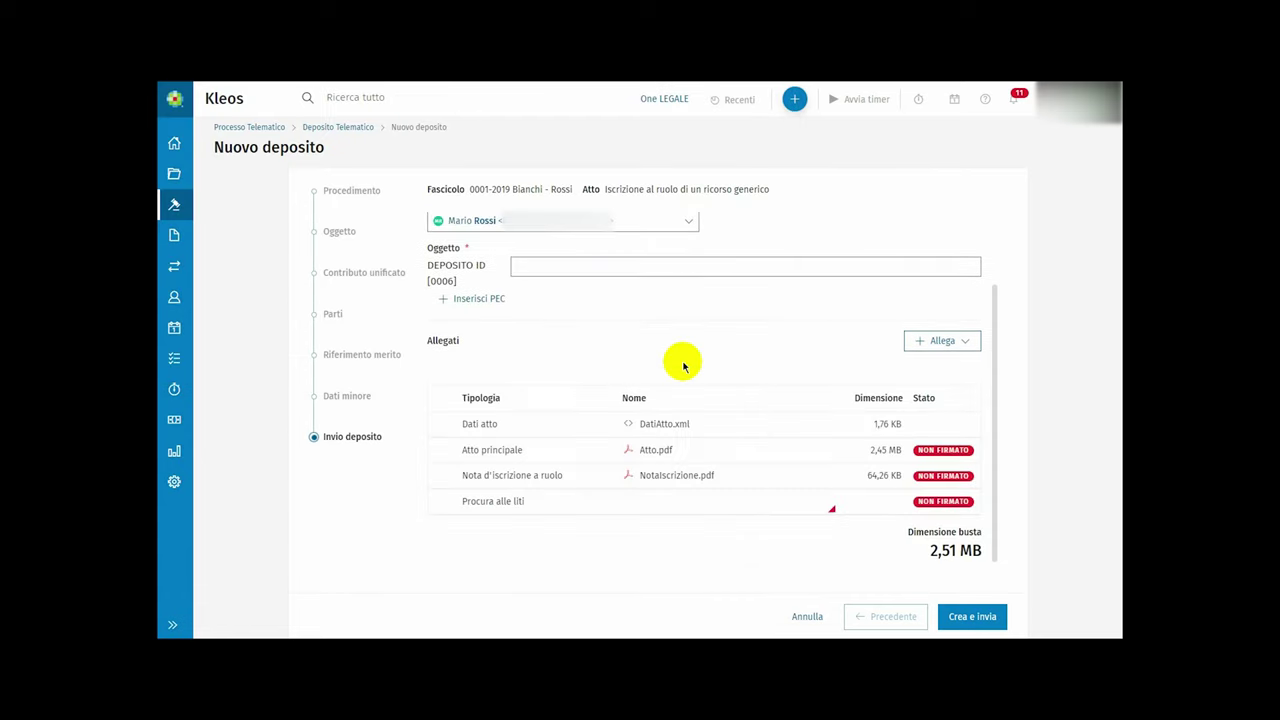
Attach "Nuovo Documento di Microsoft Word" from the case file's Kleos documents to the deposit, converted to PDF only
left_click(967, 342)
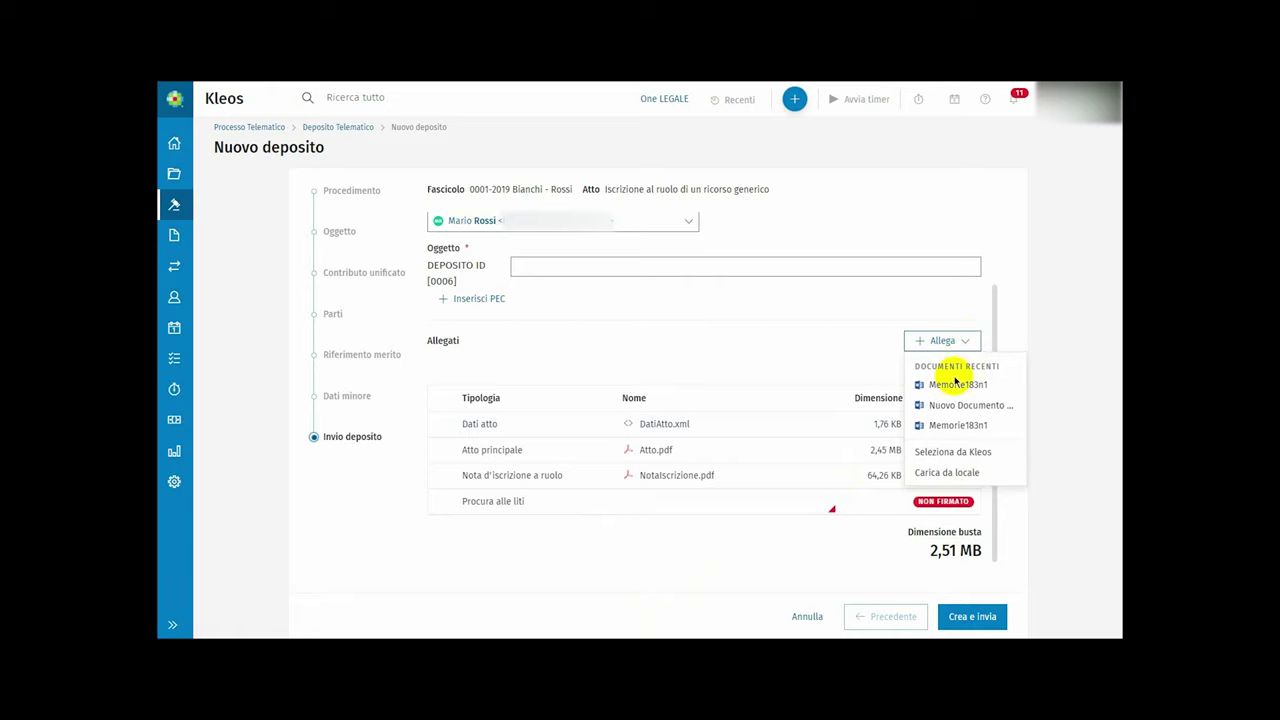
left_click(947, 453)
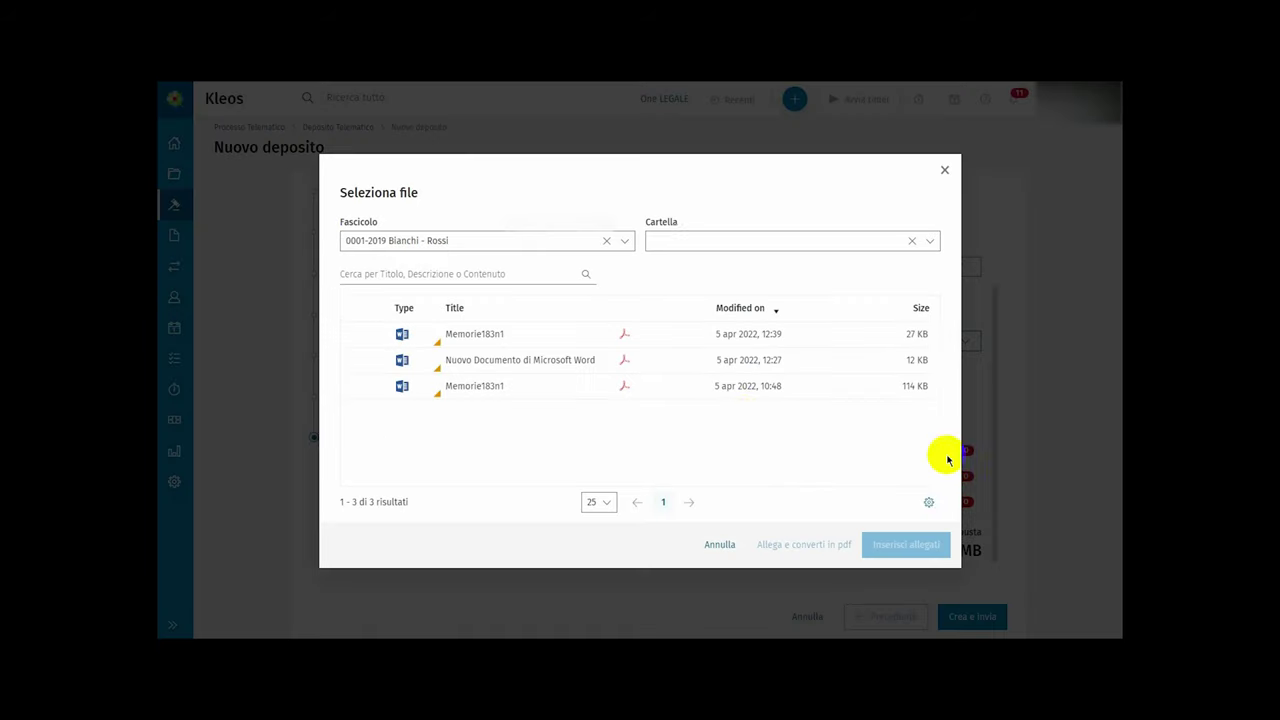
left_click(730, 364)
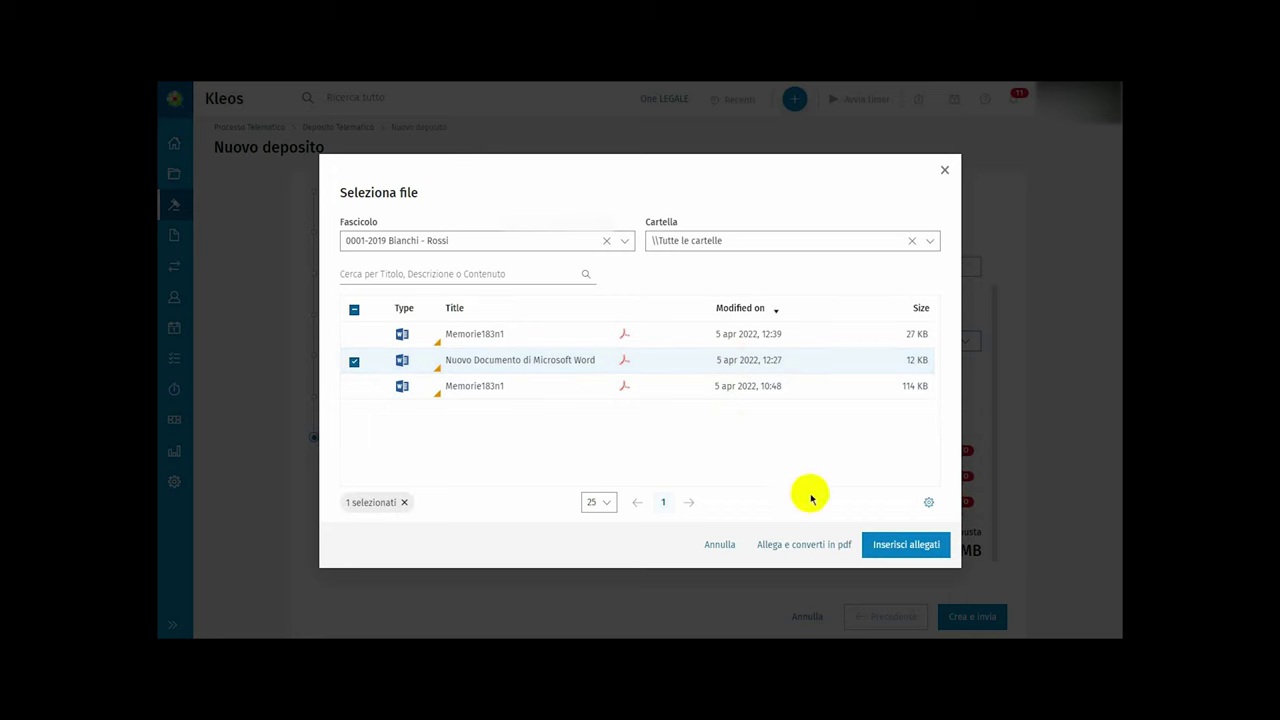
left_click(813, 547)
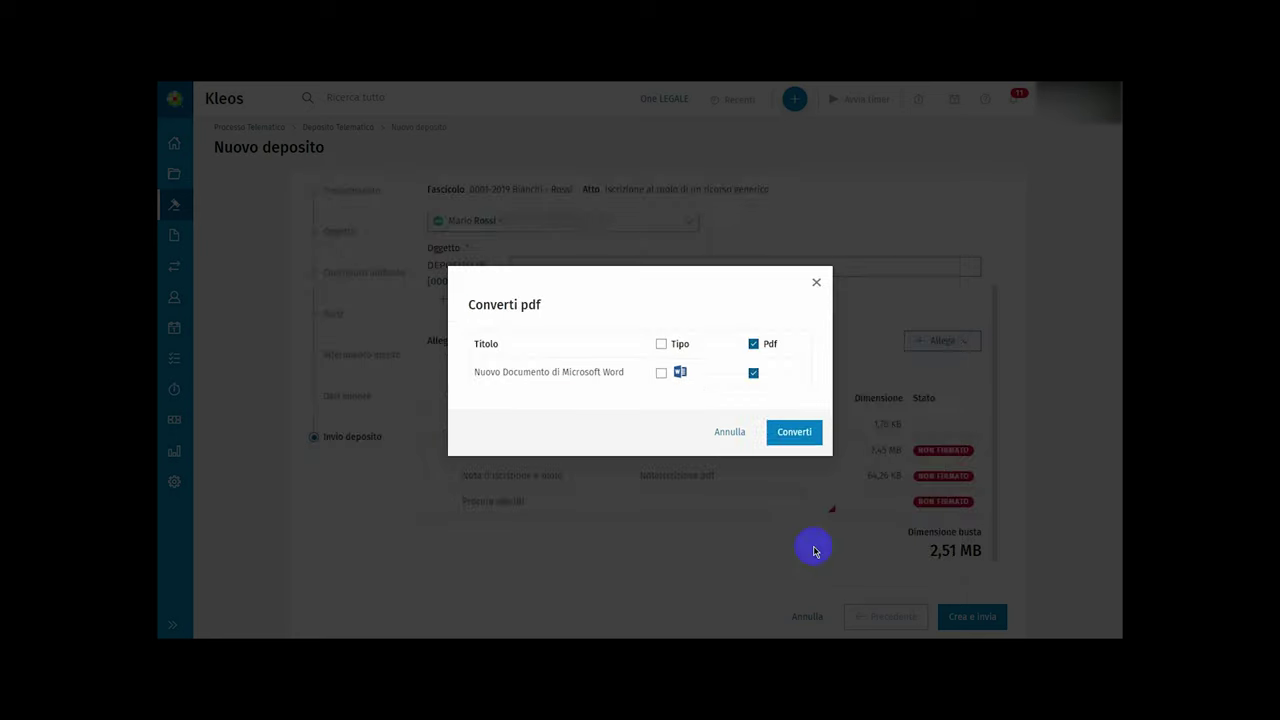
left_click(792, 440)
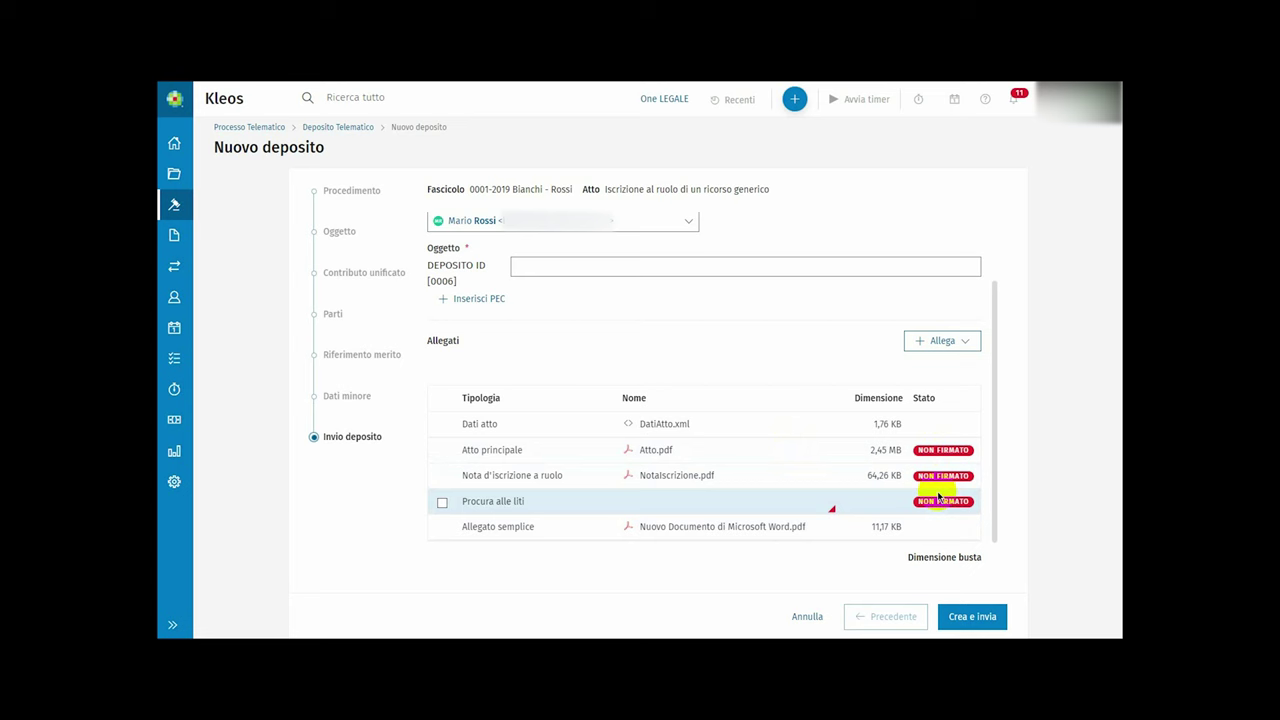
Select the Atto principale and preview its document, then create and send the deposit
left_click(442, 451)
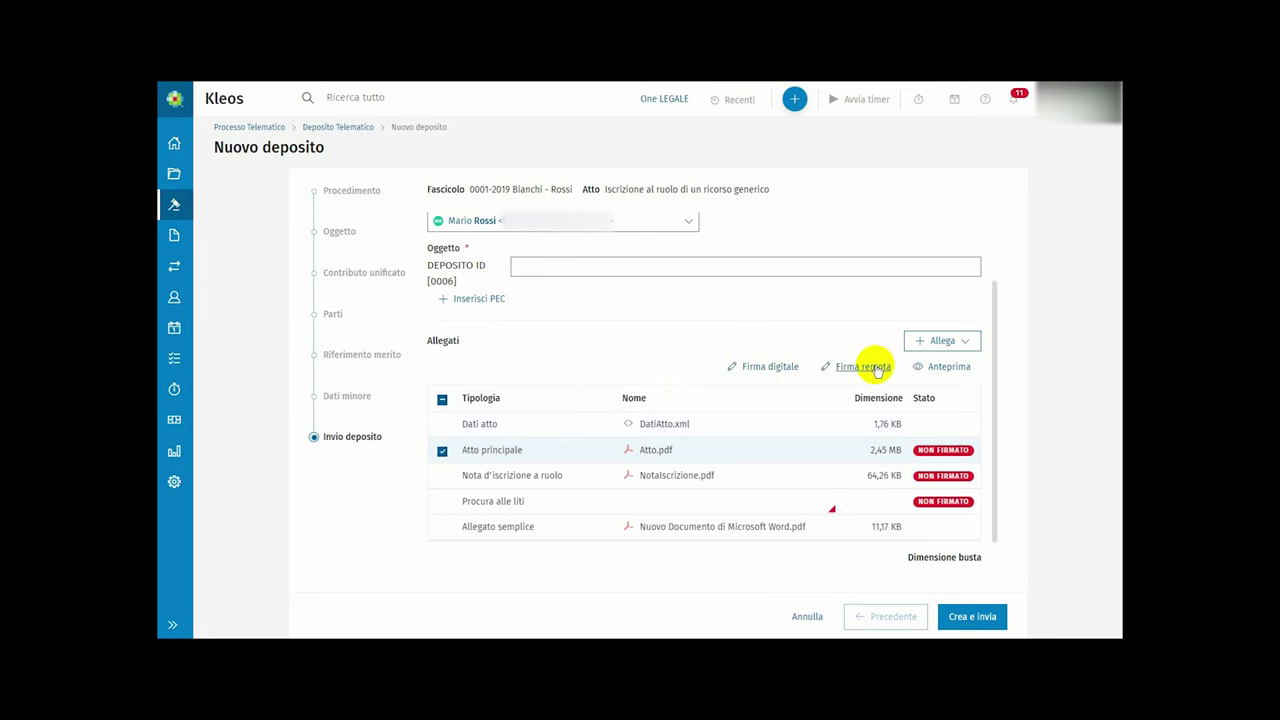
left_click(940, 370)
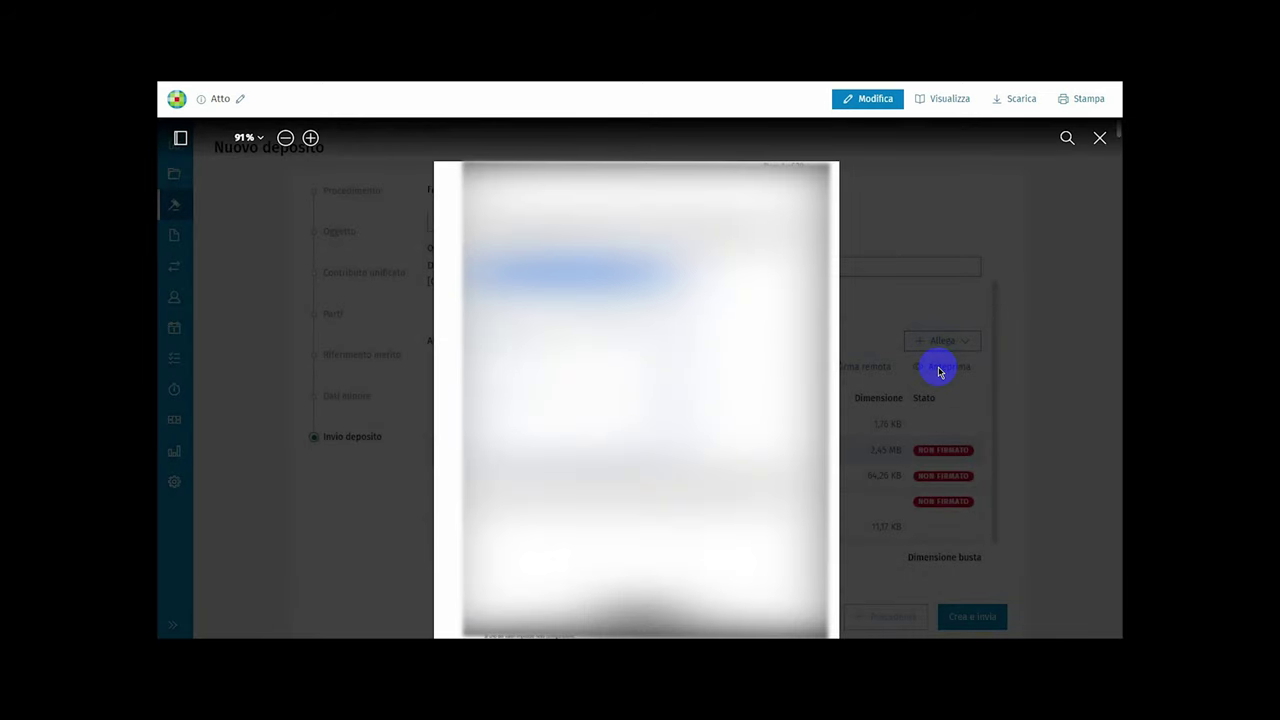
left_click(938, 368)
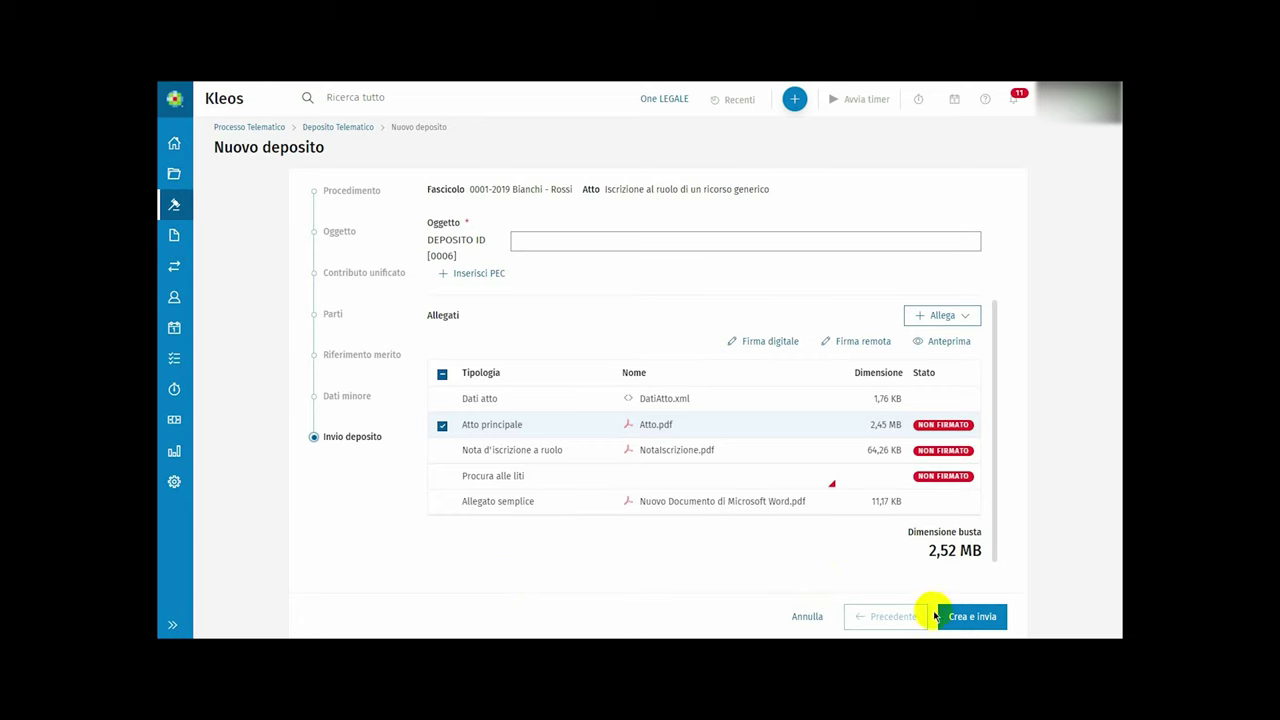
left_click(985, 620)
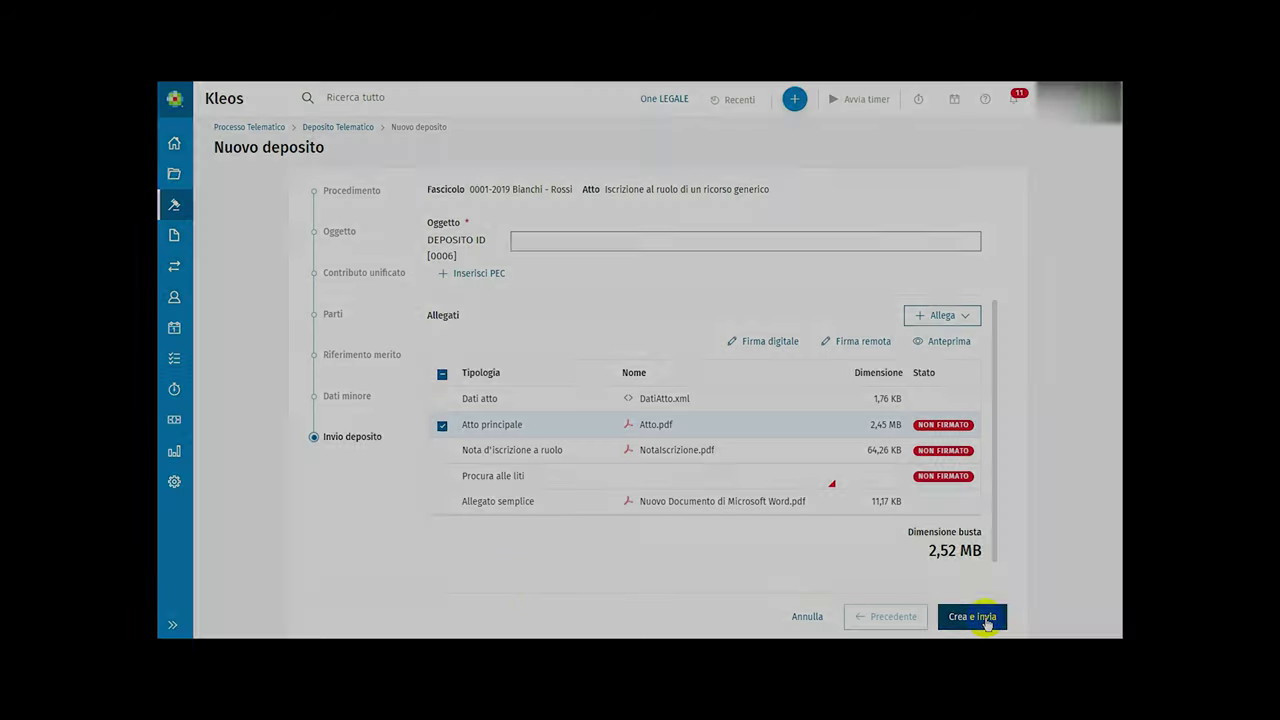